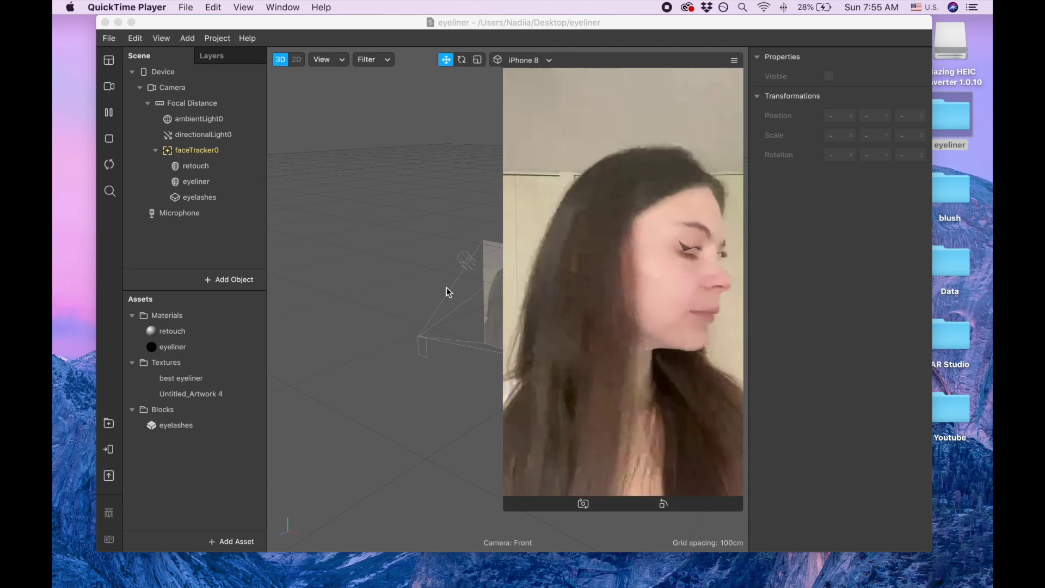
Bring the Chrome window showing the Dropbox eyeliner folder in front of Spark AR Studio
mouse_move(66, 267)
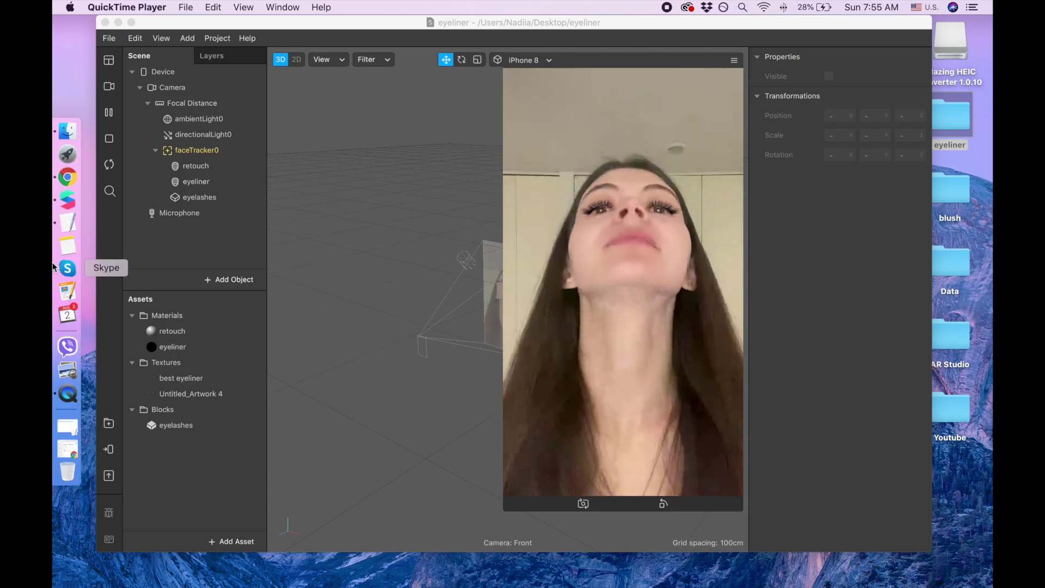
click(69, 177)
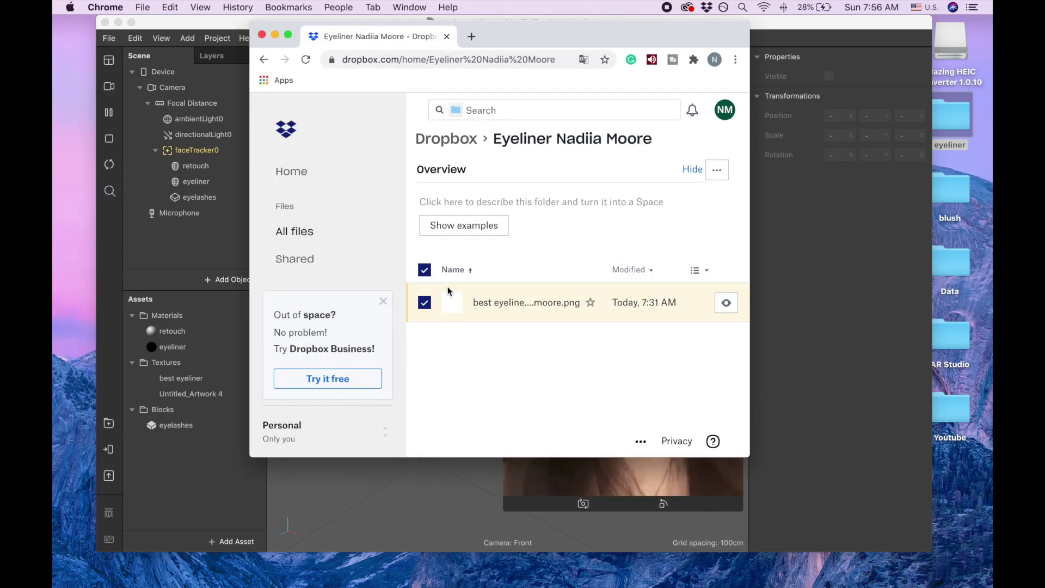
Download the eyeliner PNG from the Dropbox folder through the '...' actions menu
click(718, 173)
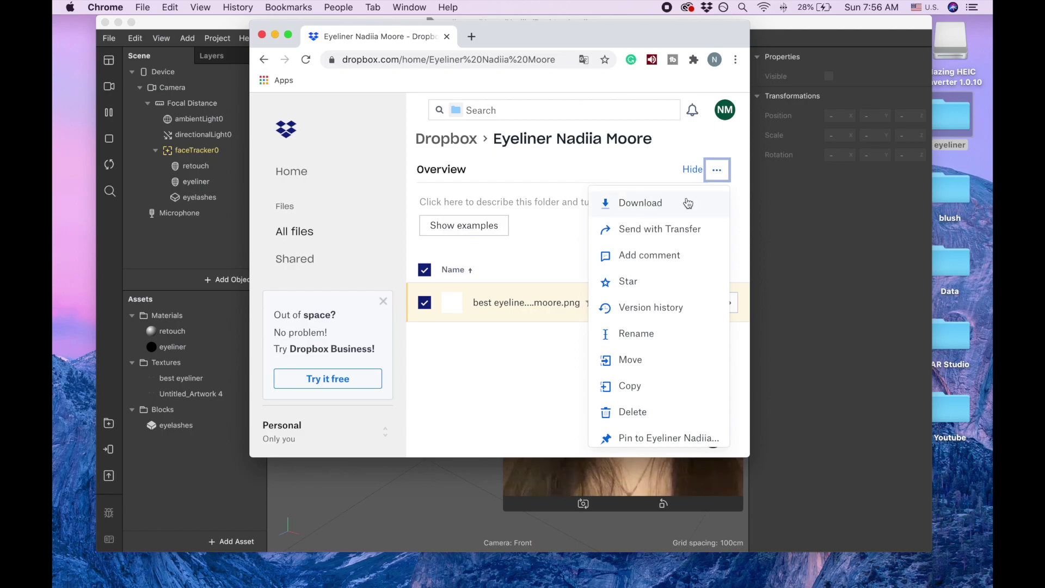
click(644, 204)
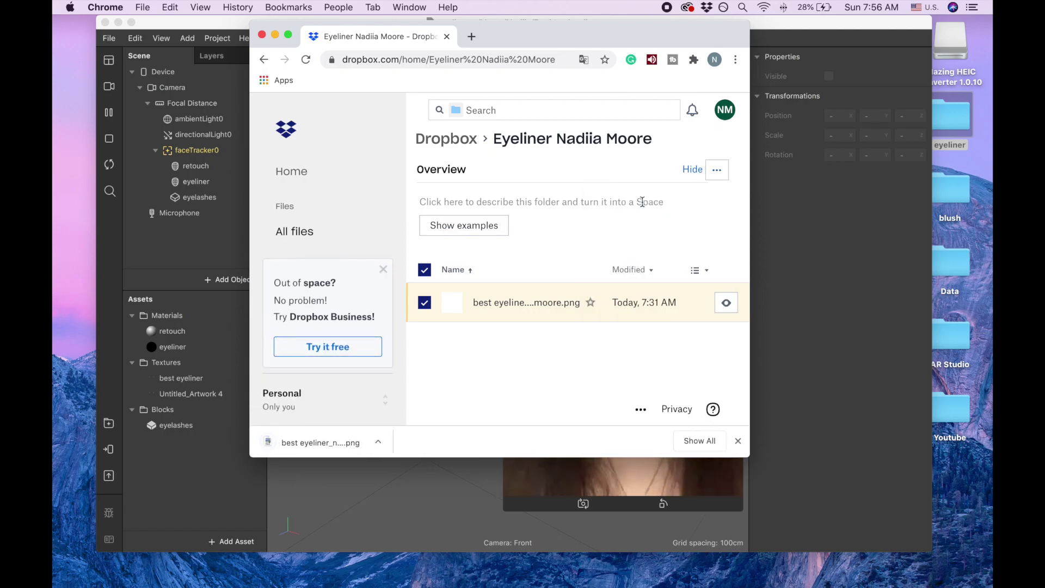
mouse_move(68, 404)
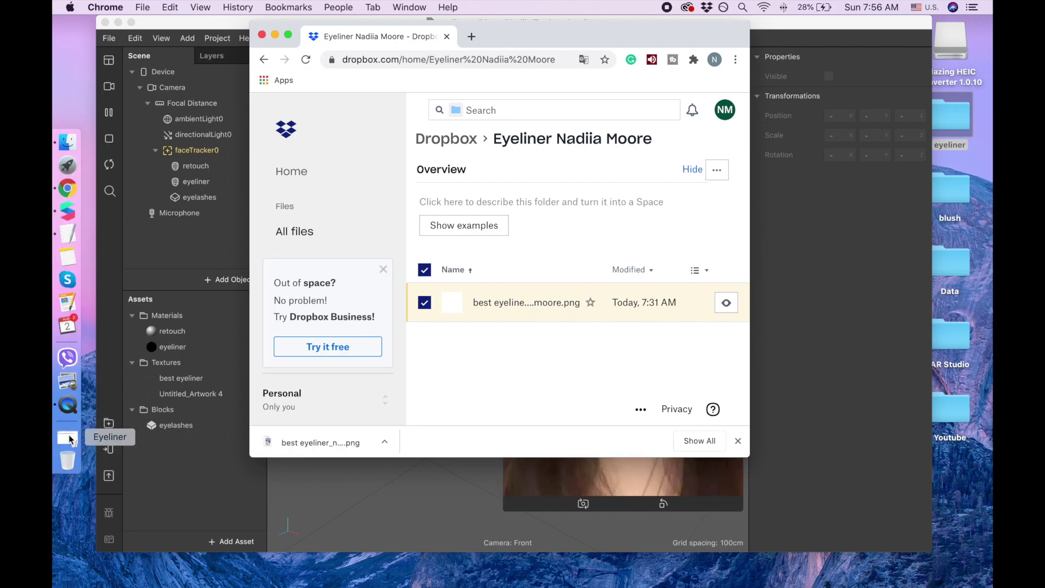
Show the 25 KB eyeliner PNG in Finder's Downloads folder and minimise Chrome
click(64, 170)
click(67, 143)
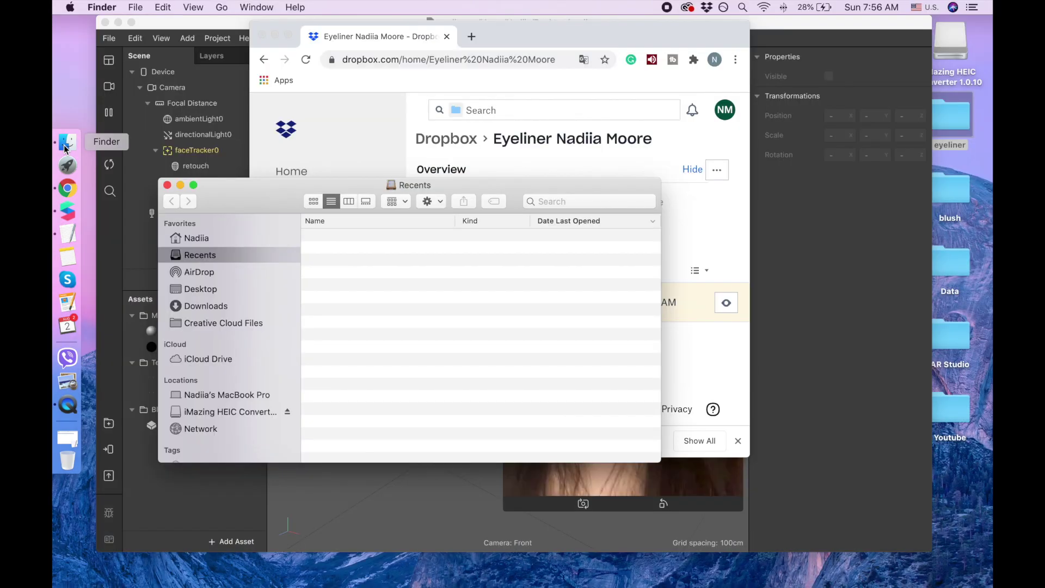
click(216, 306)
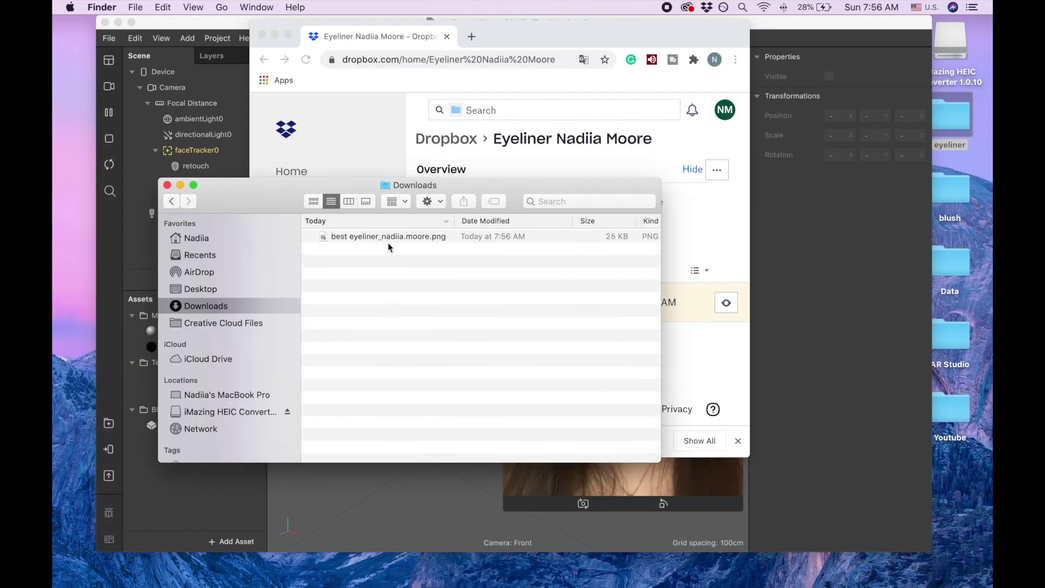
click(275, 35)
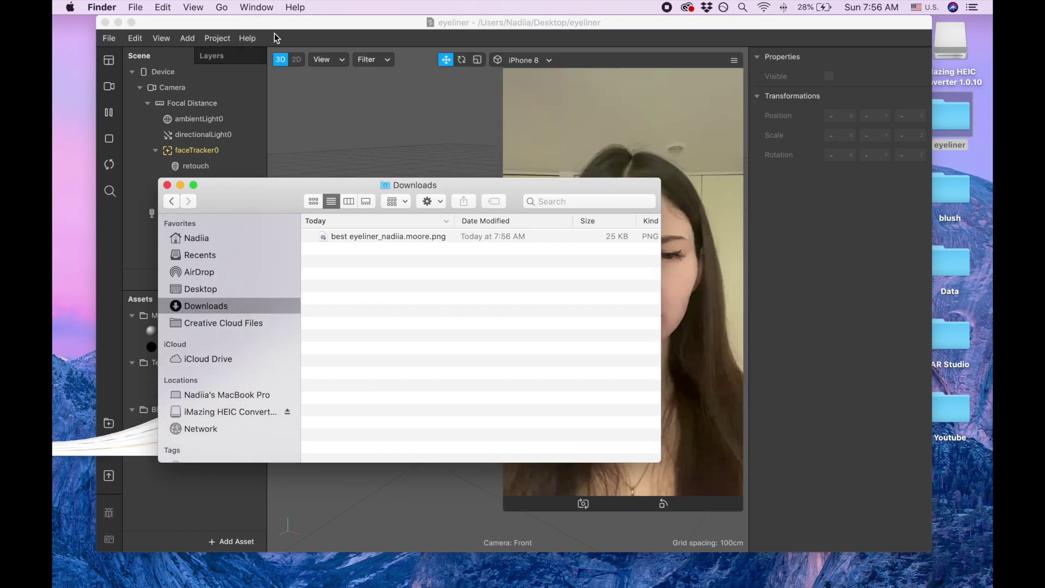
Close the finished eyeliner project and create a new Blank Project
click(105, 22)
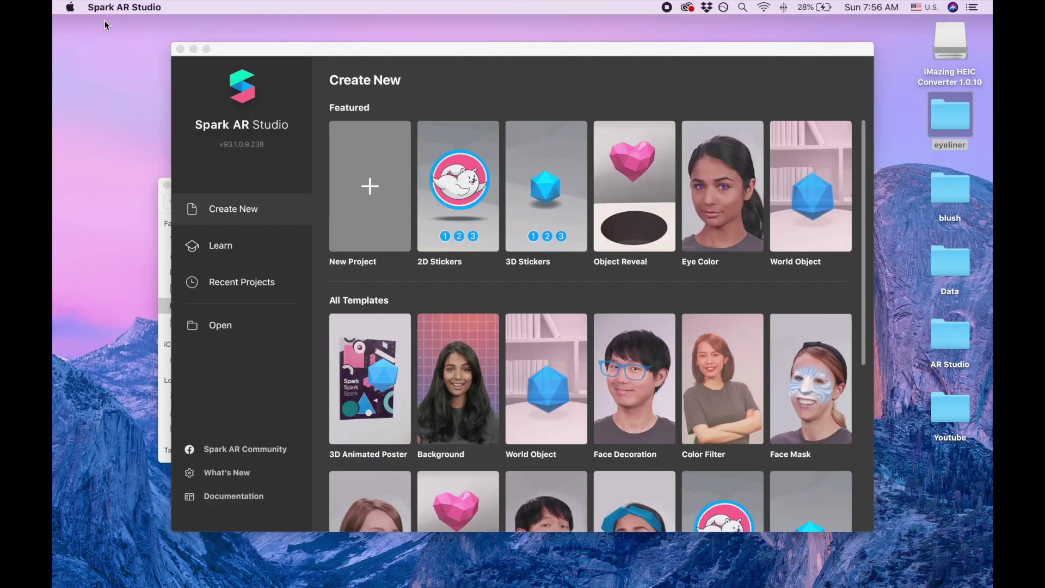
click(353, 186)
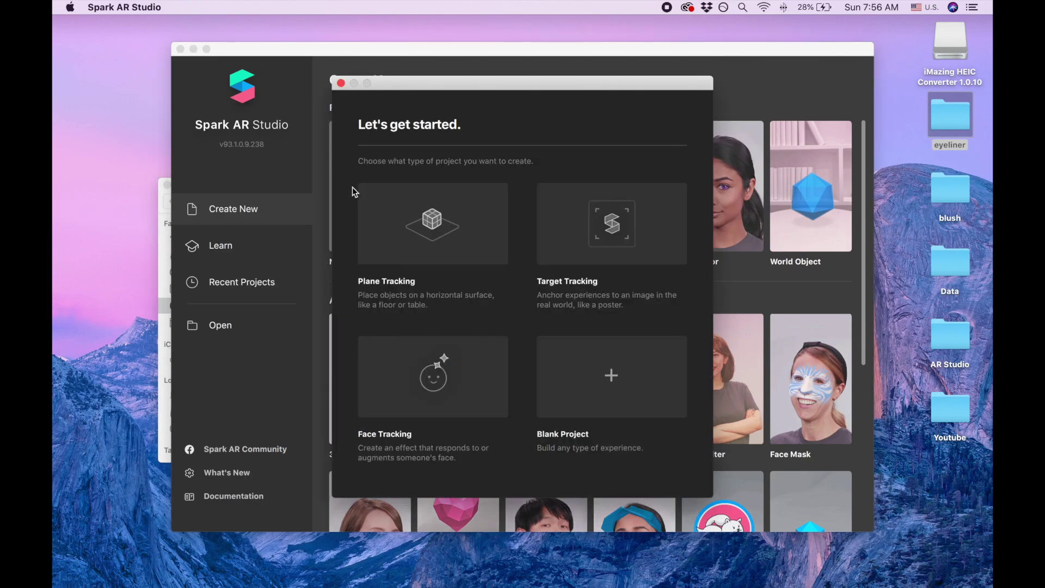
click(583, 401)
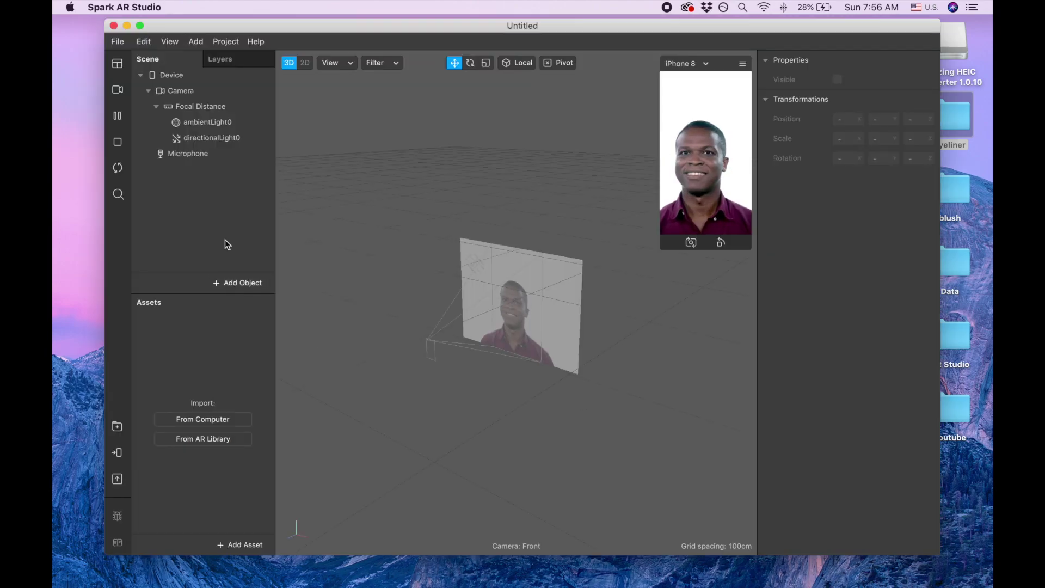
Import the eyeliner PNG from Downloads into the Assets panel, then minimise Finder
drag(202, 25, 511, 27)
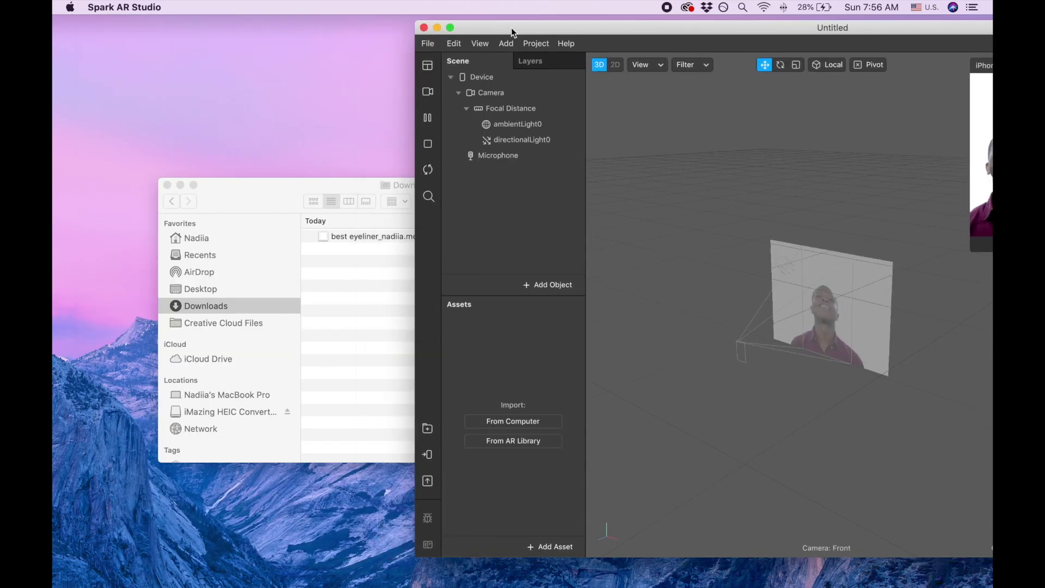
click(374, 276)
drag(368, 238, 503, 475)
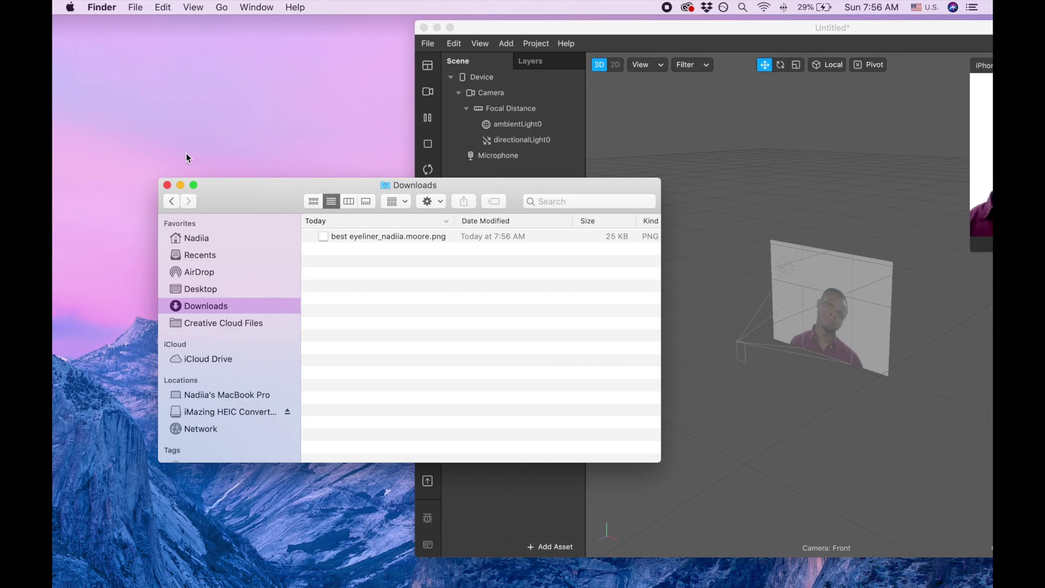
right_click(182, 186)
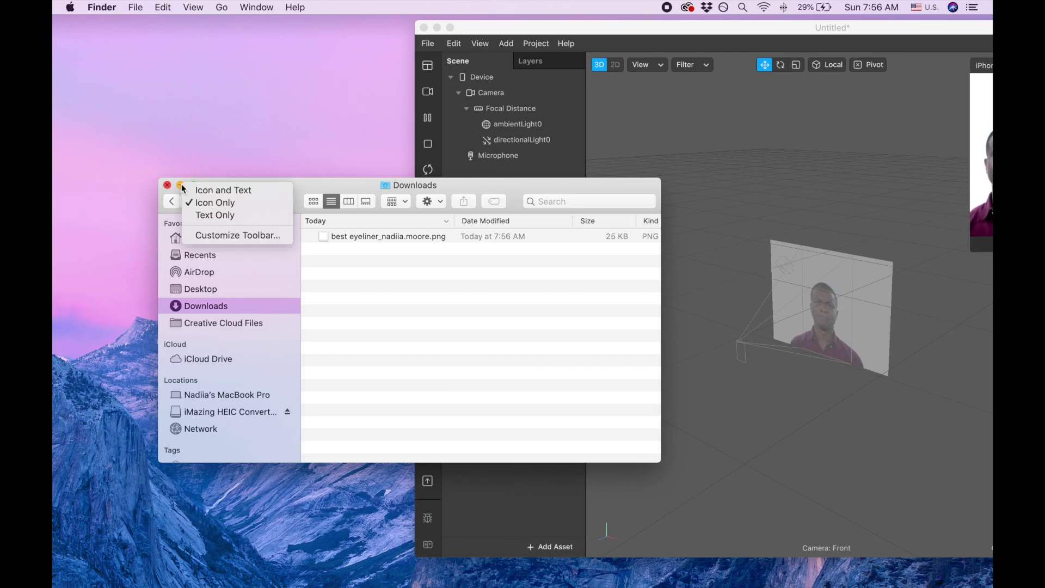
click(181, 186)
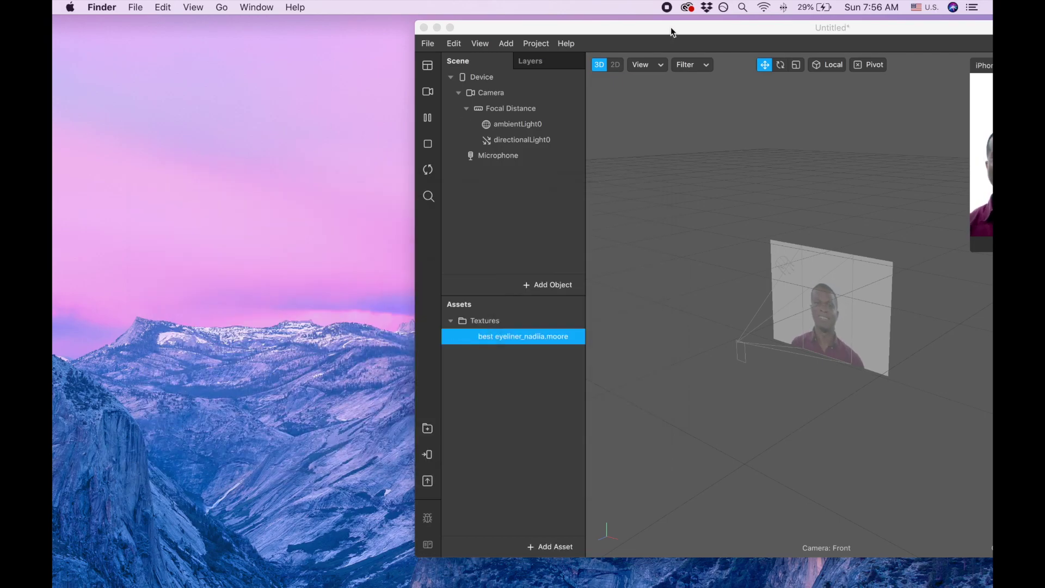
Preview the effect on the third-row Real-Time Simulation video of the long-haired woman
drag(671, 30, 331, 28)
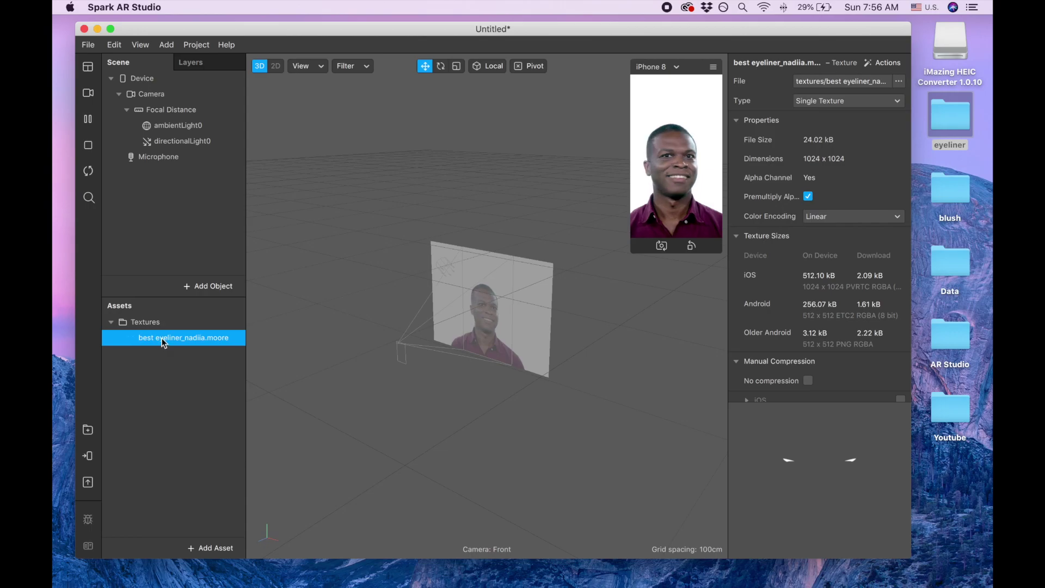
click(88, 93)
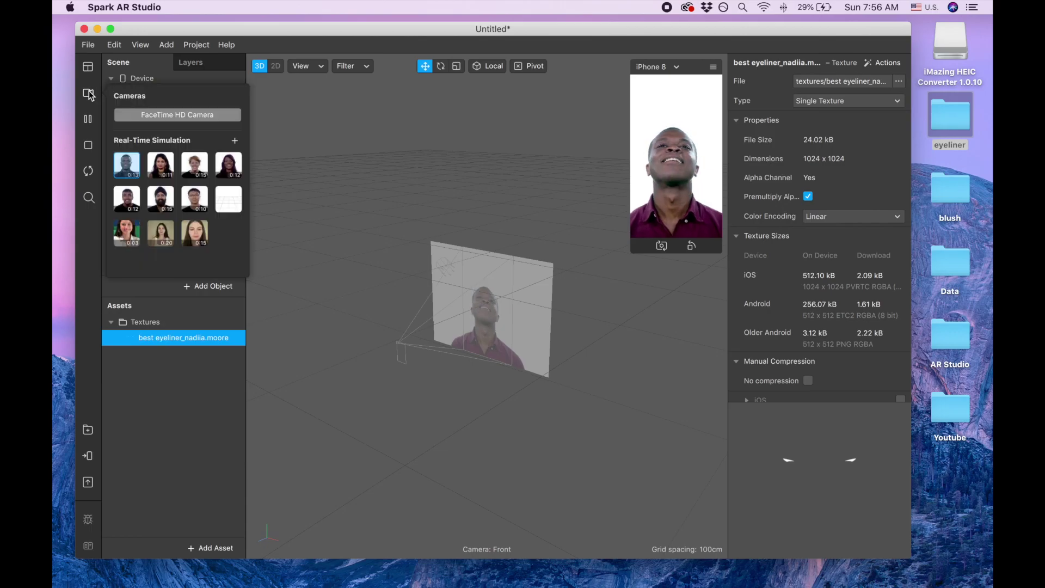
click(200, 232)
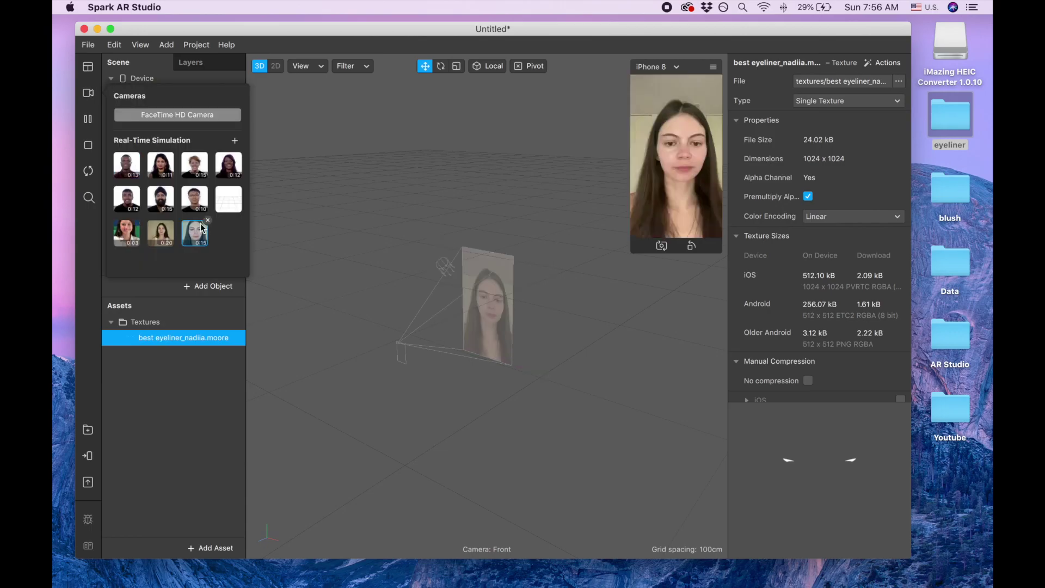
click(298, 271)
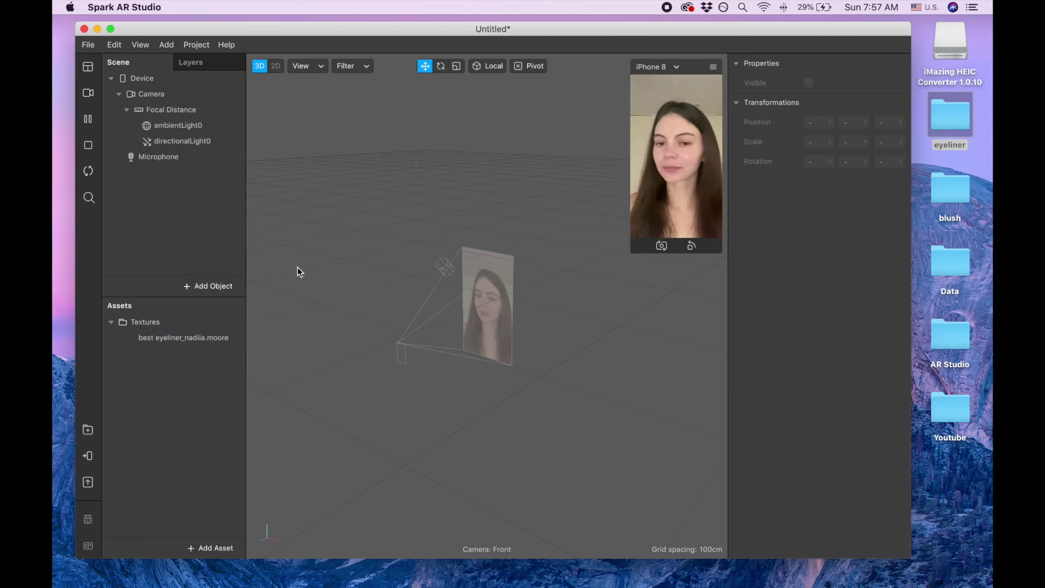
Insert faceMesh0 under a new faceTracker0 and give it a new material0
click(211, 286)
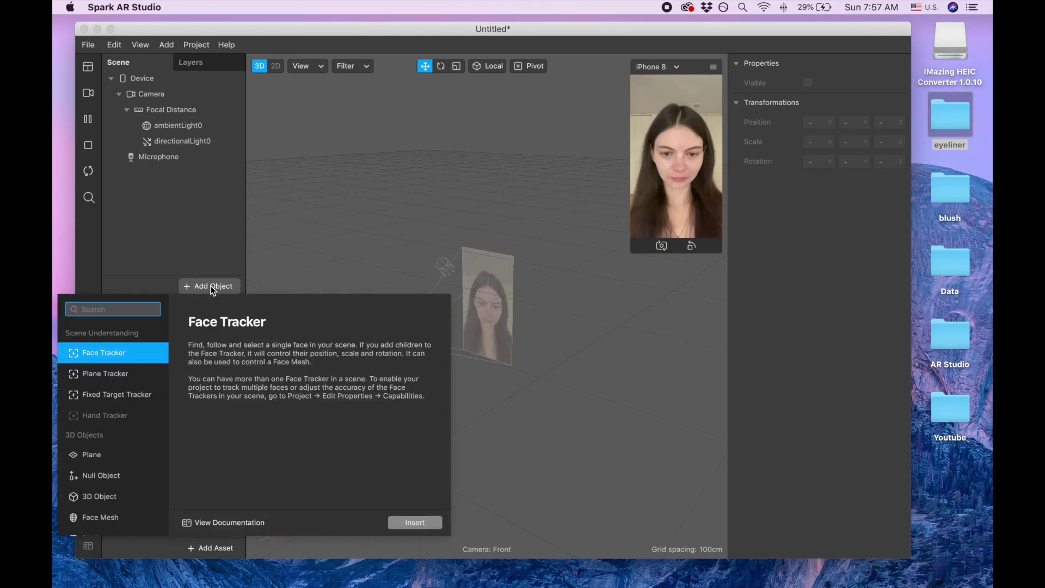
text(fa)
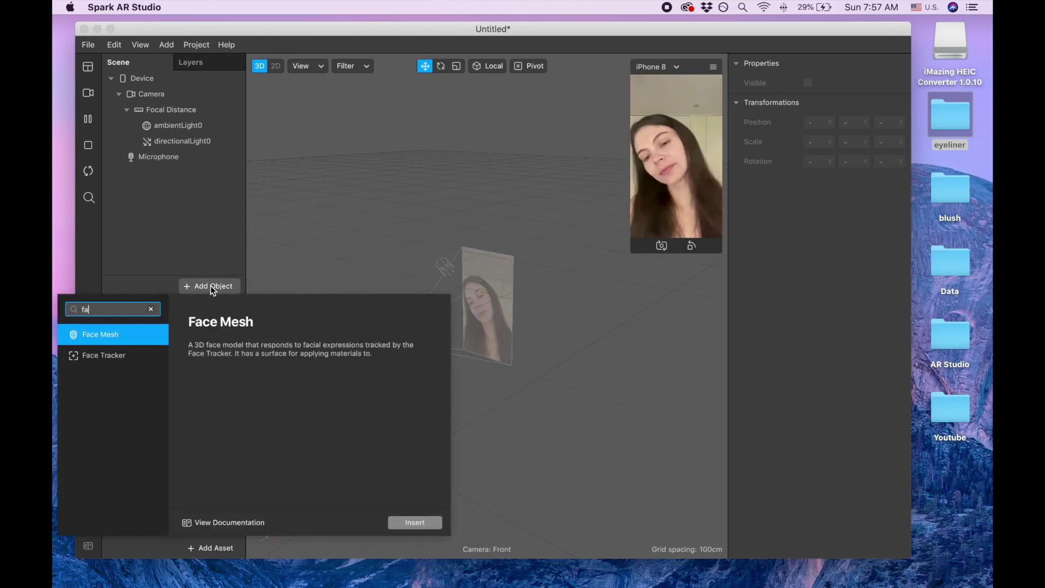
double_click(102, 334)
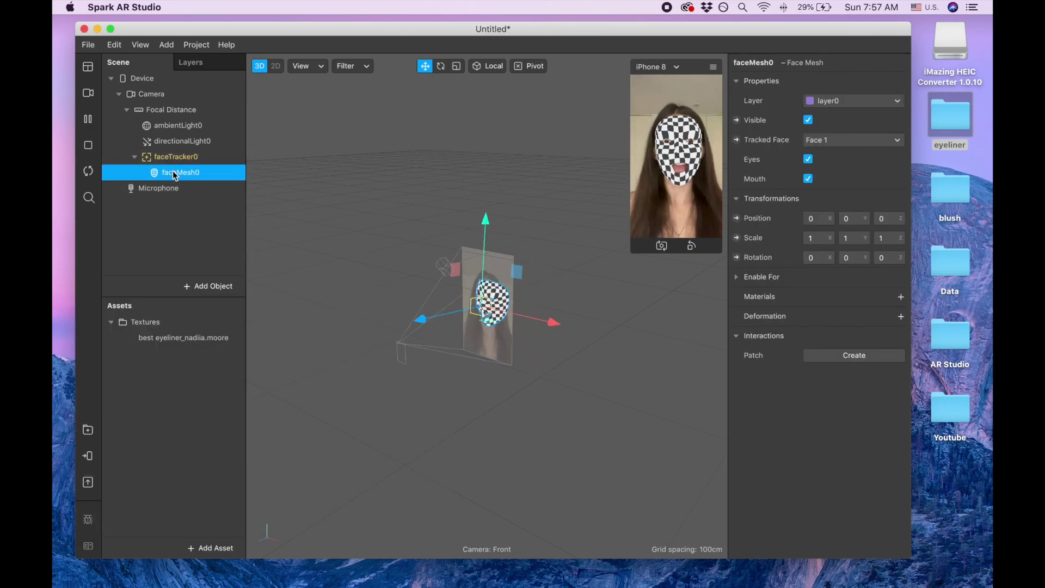
click(901, 298)
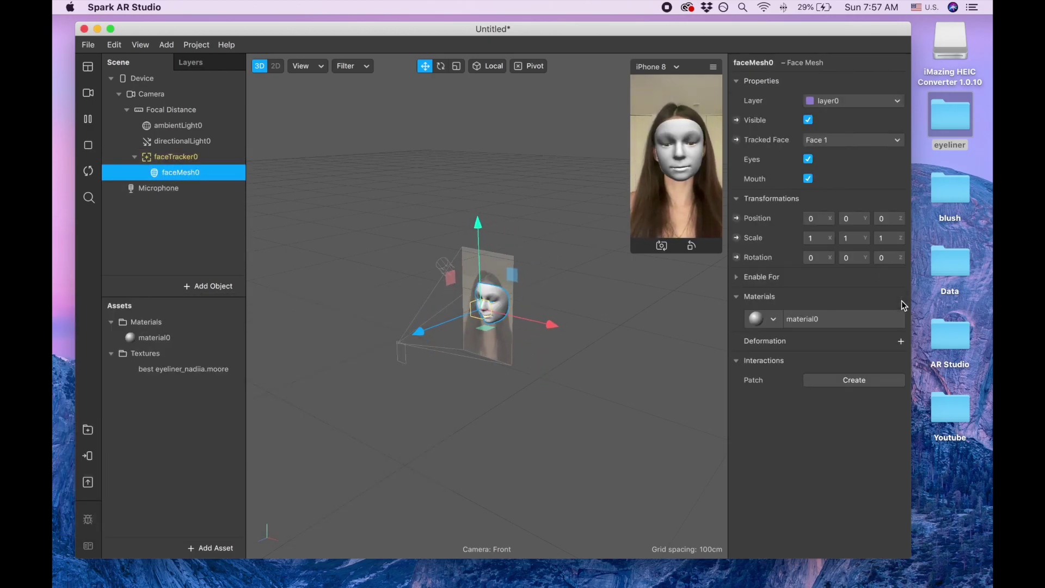
click(200, 336)
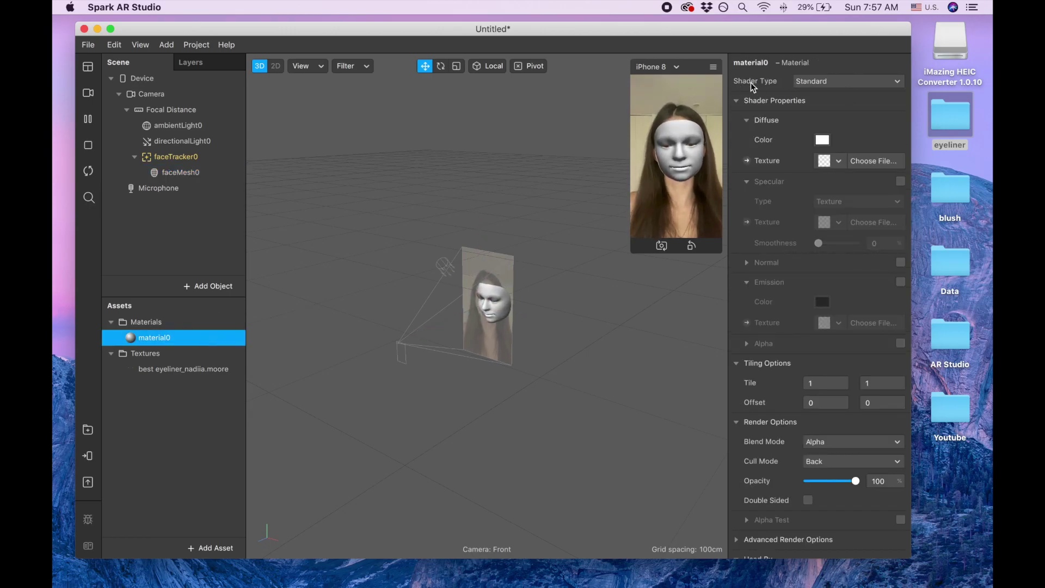
Set material0 to the Retouching shader with Full Screen off and Skin Smoothing 27%
click(837, 82)
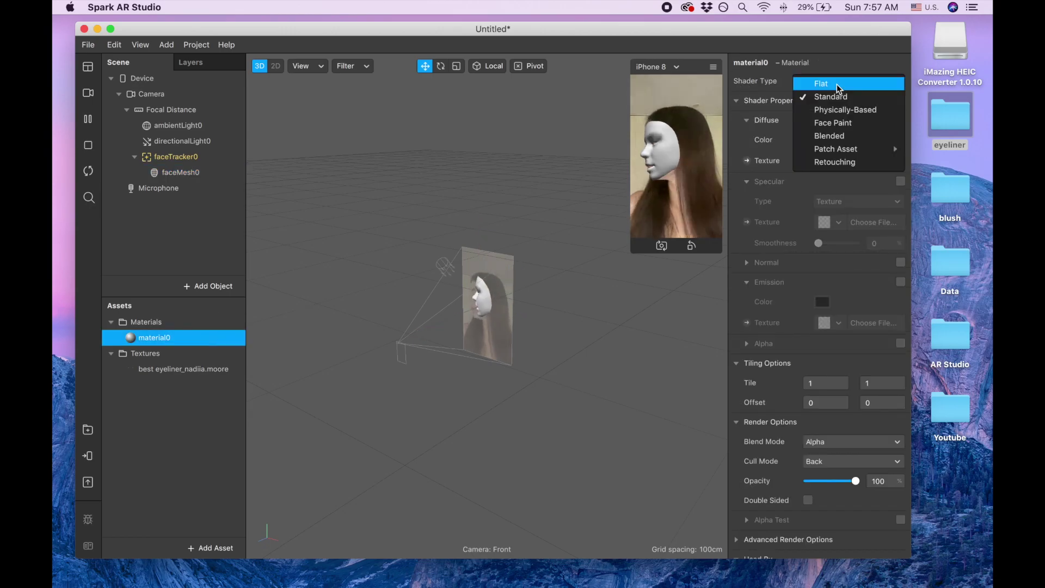
click(845, 163)
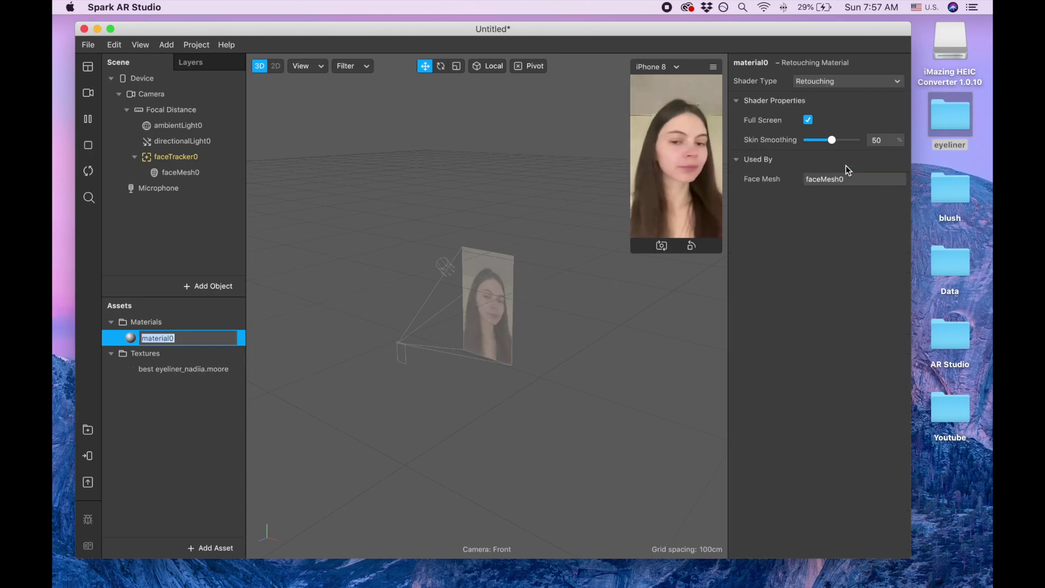
click(807, 120)
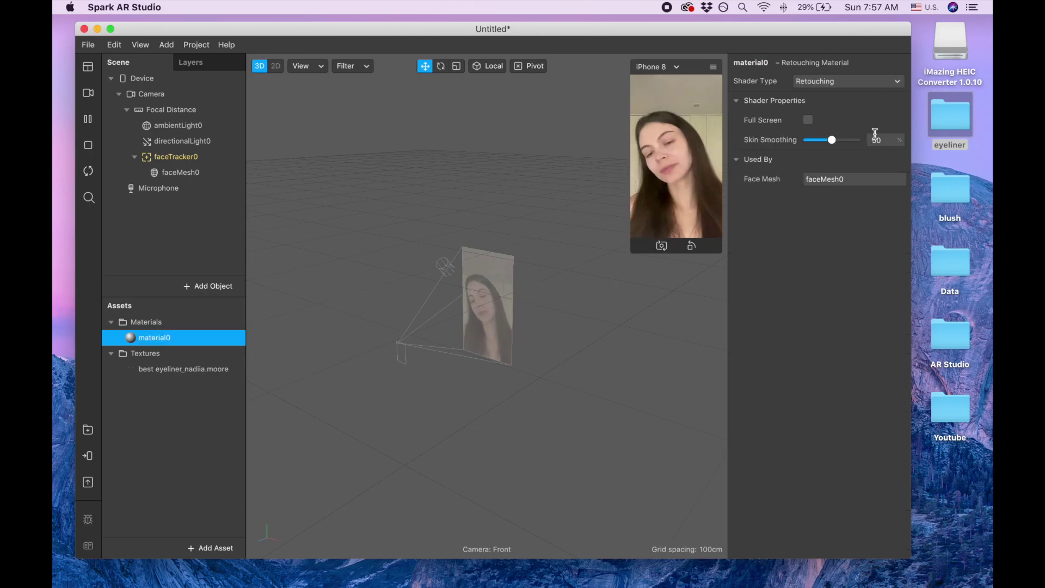
click(879, 140)
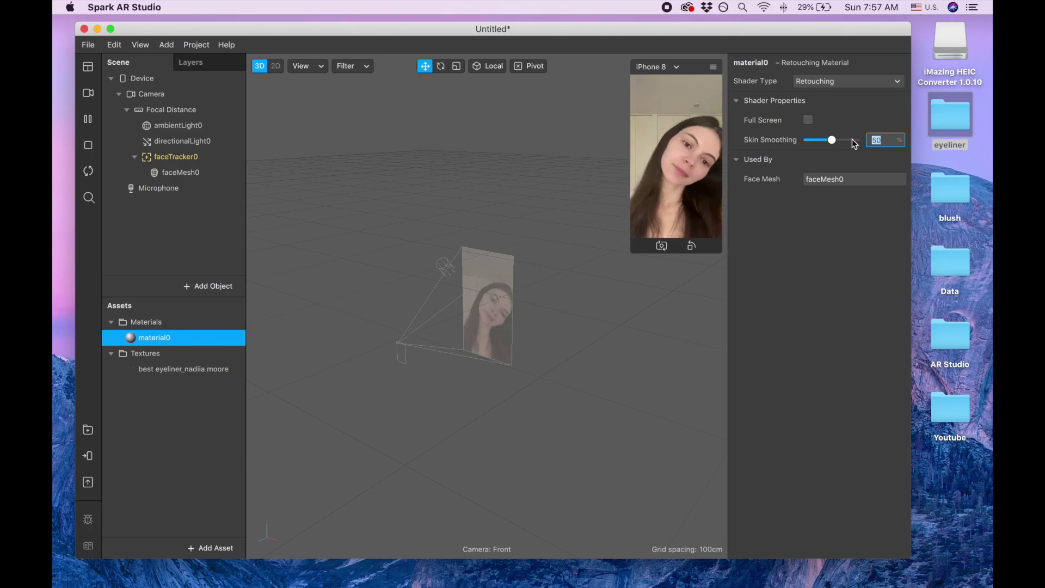
text(27)
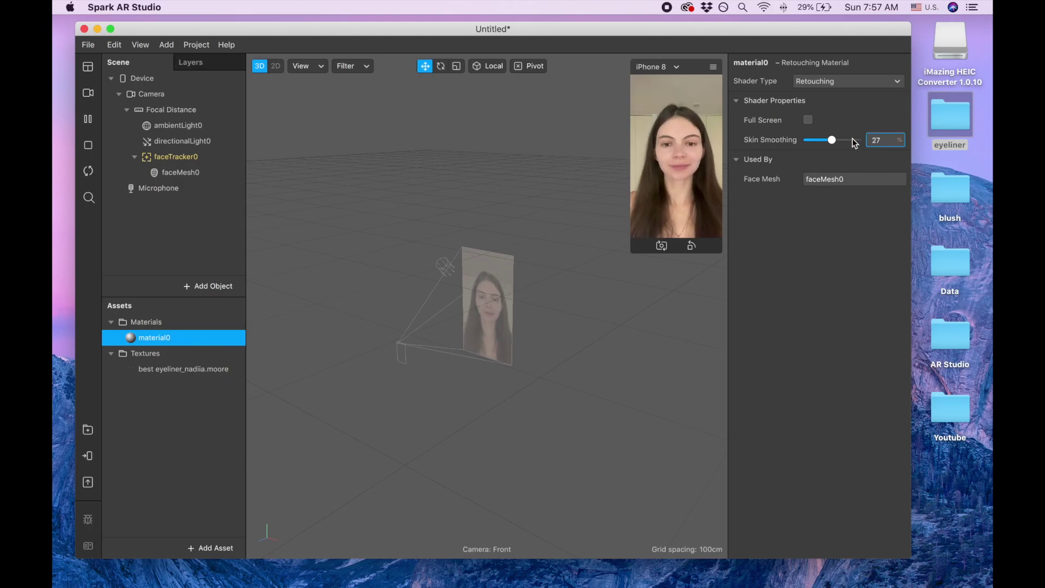
key(Return)
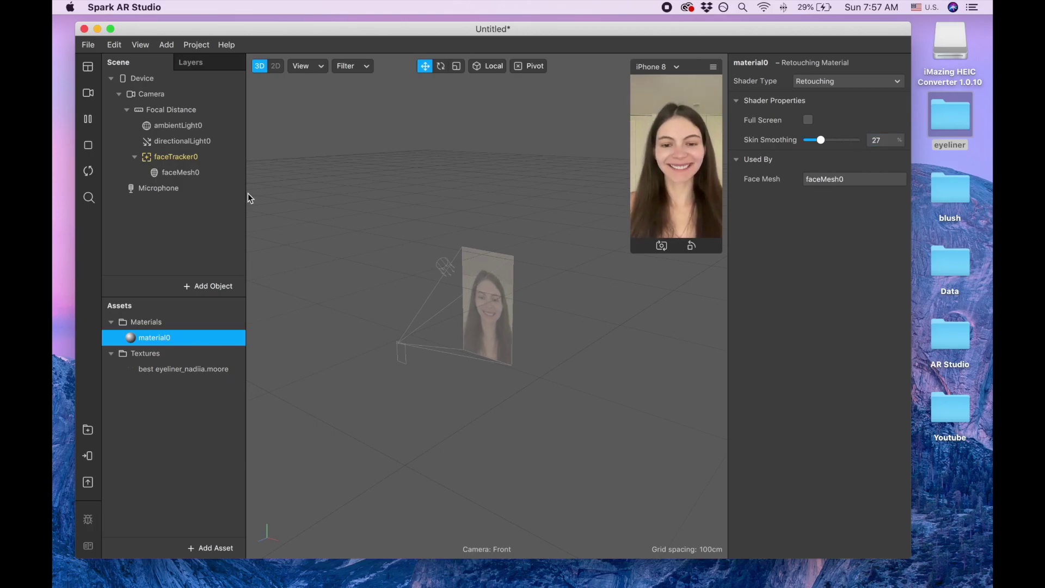
Search the AR Library for 'eyelashes' and import the free Eyelashes block
click(194, 174)
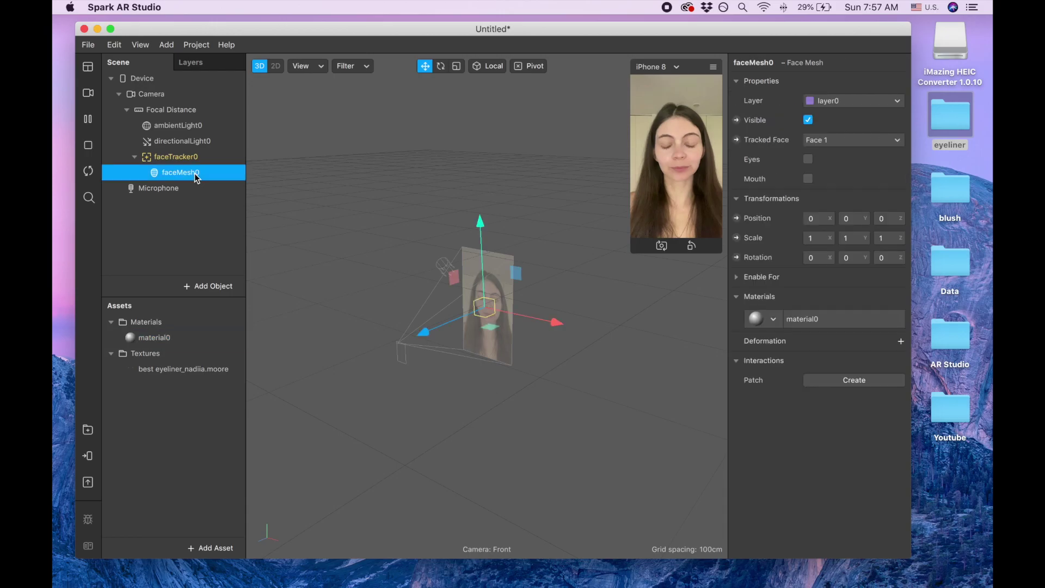
click(90, 432)
click(299, 127)
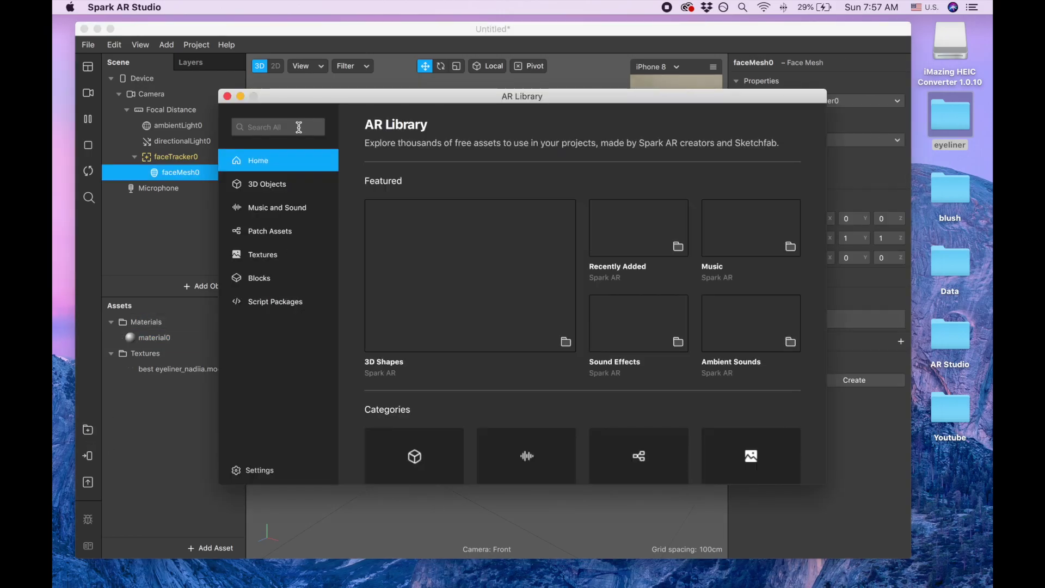
text(eyelashes)
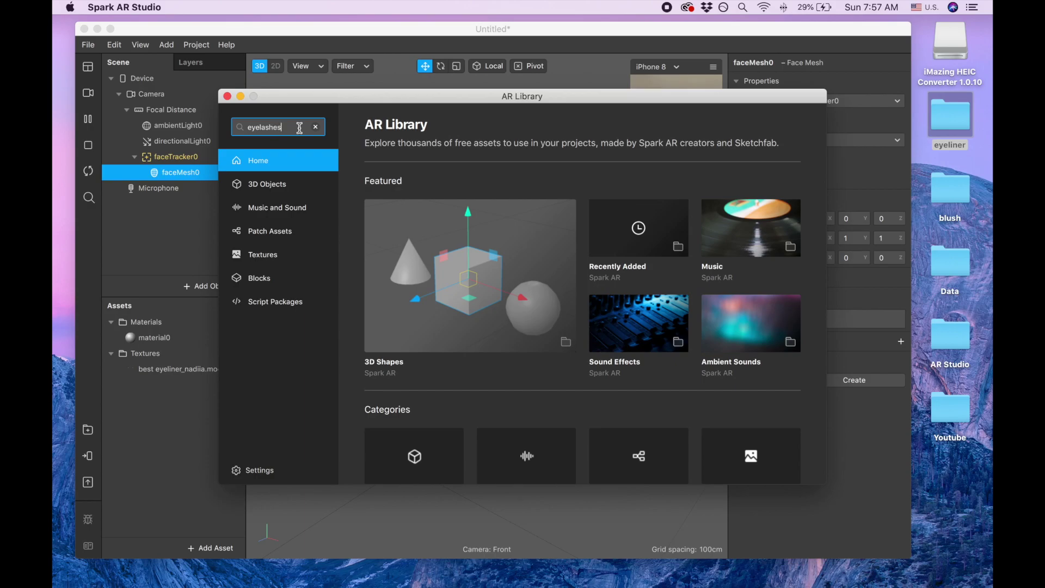
key(Return)
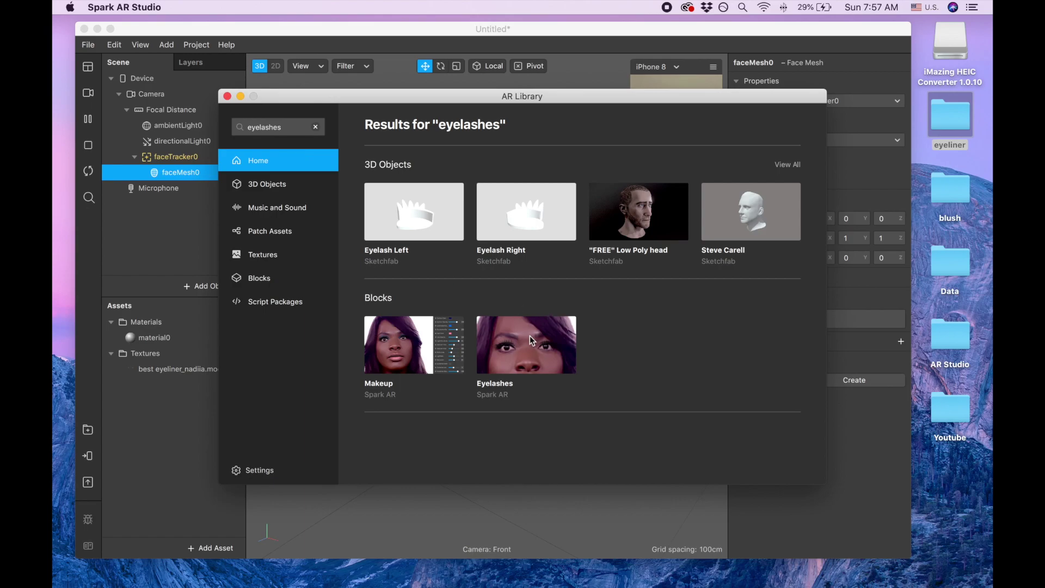
click(527, 345)
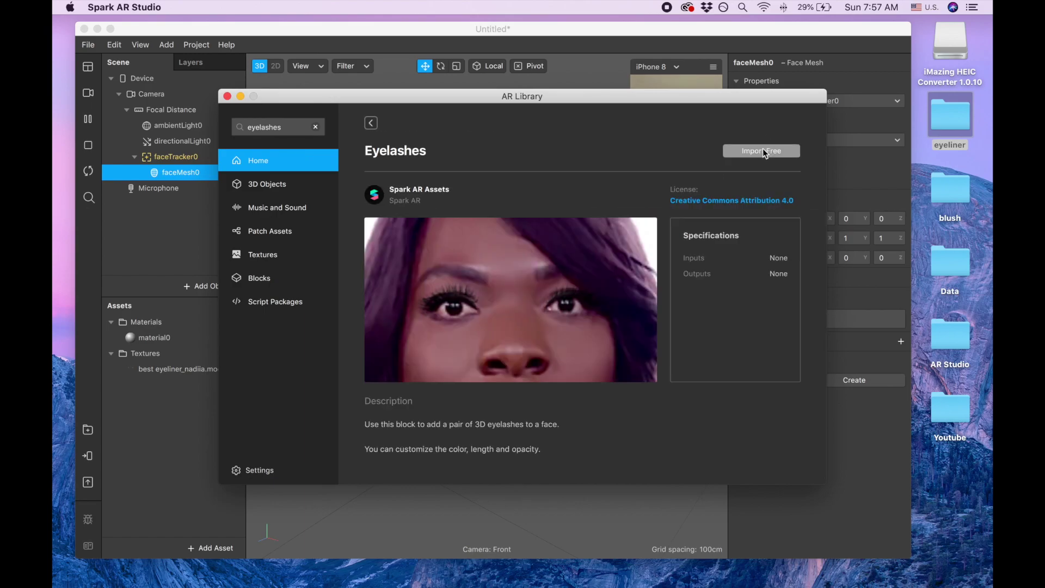
click(762, 151)
Place the Eyelashes block under faceTracker0 and set the Eyelashes Color to black
click(228, 97)
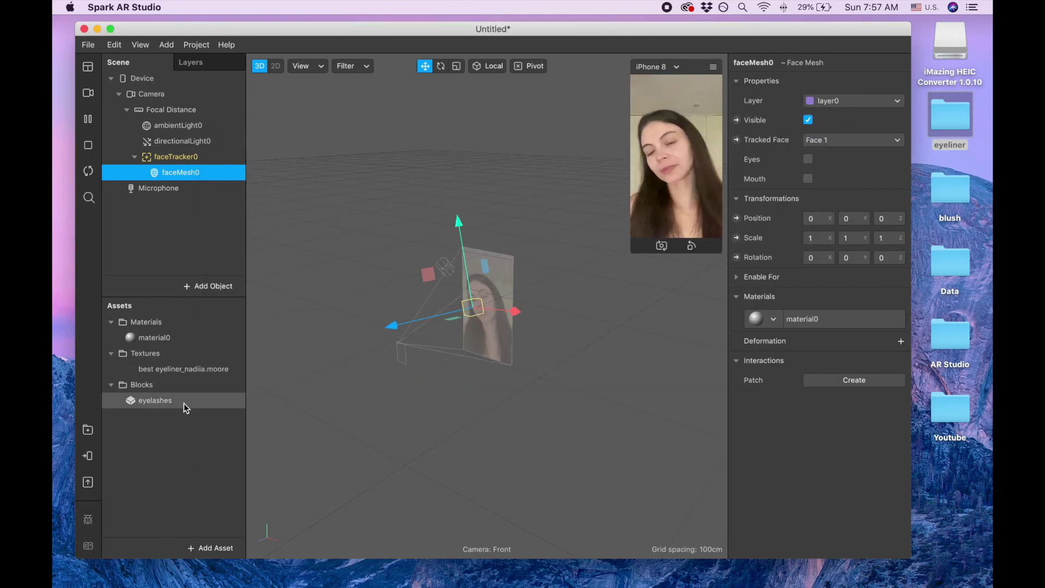
drag(180, 402, 185, 155)
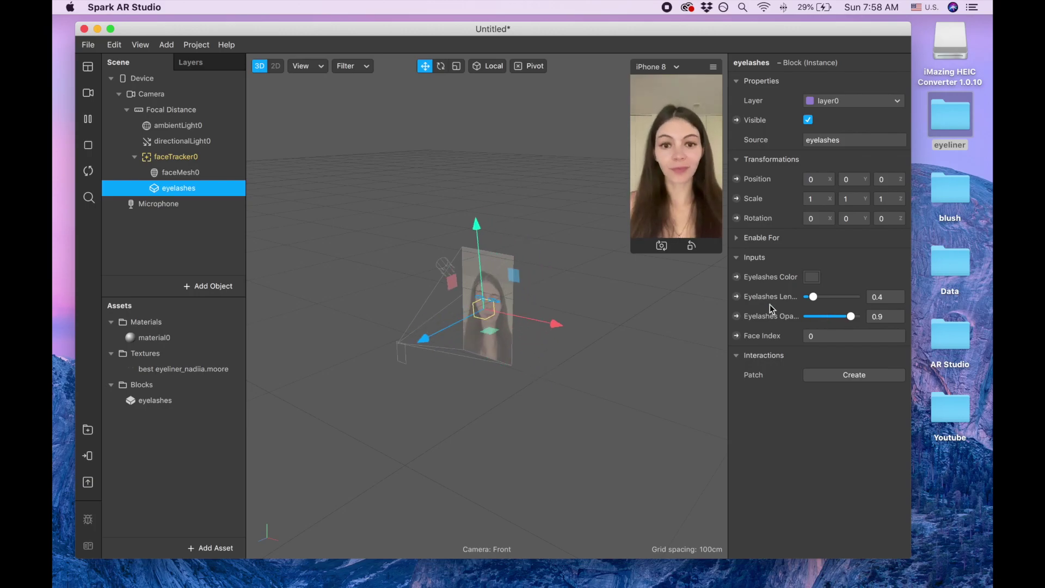
click(811, 277)
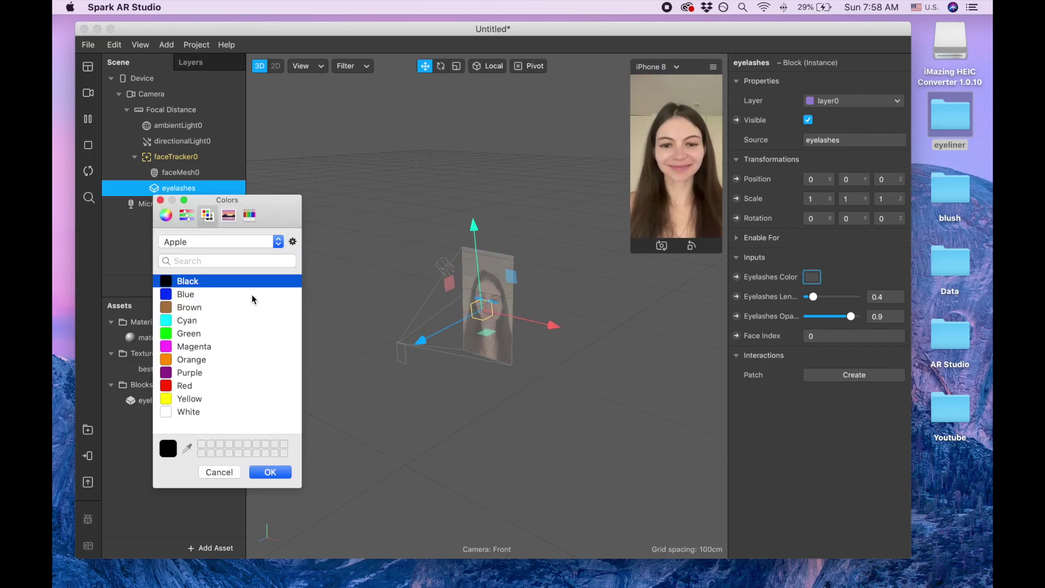
click(222, 294)
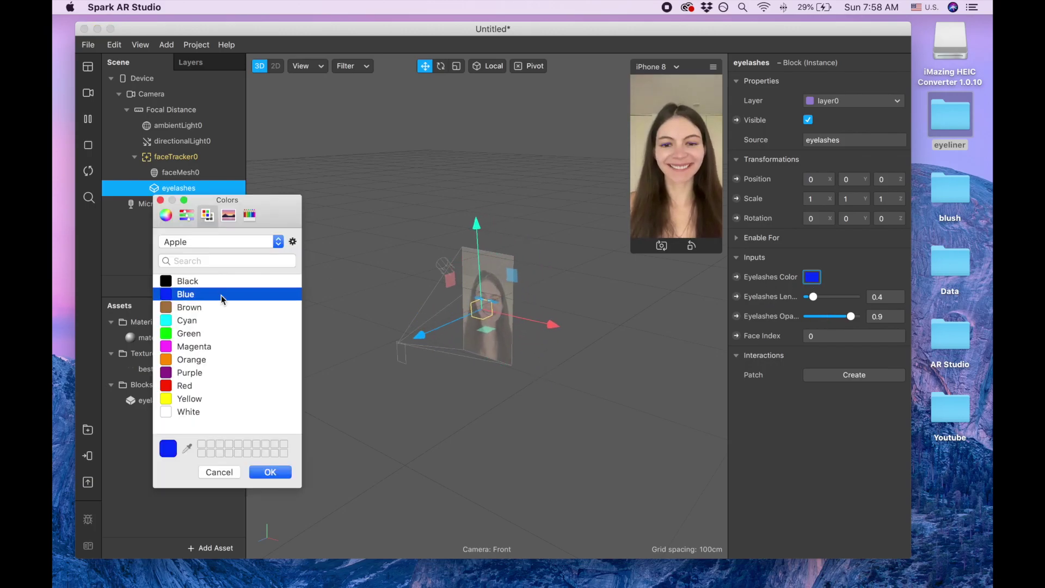
click(207, 348)
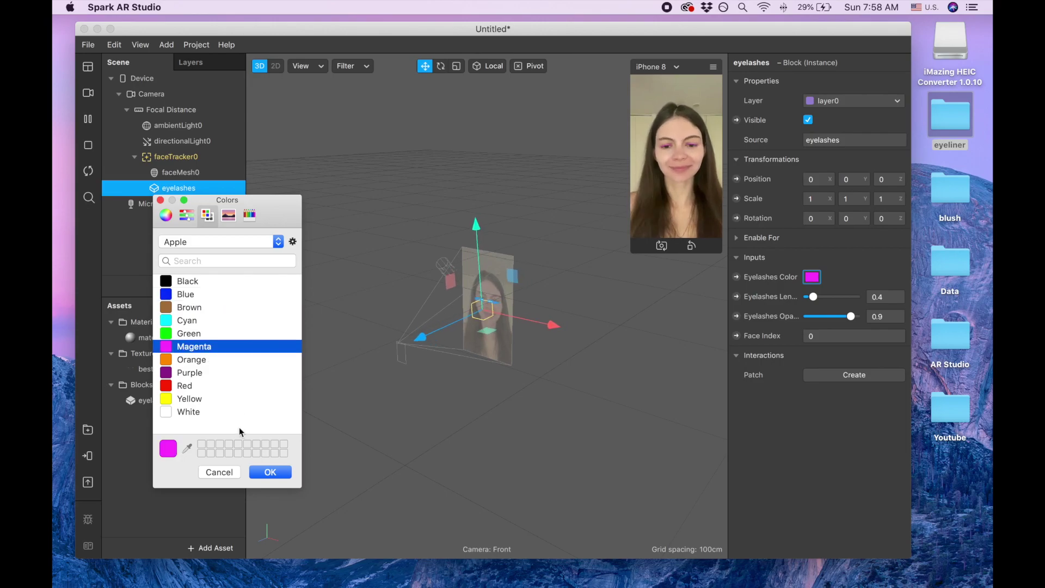
click(204, 284)
click(271, 472)
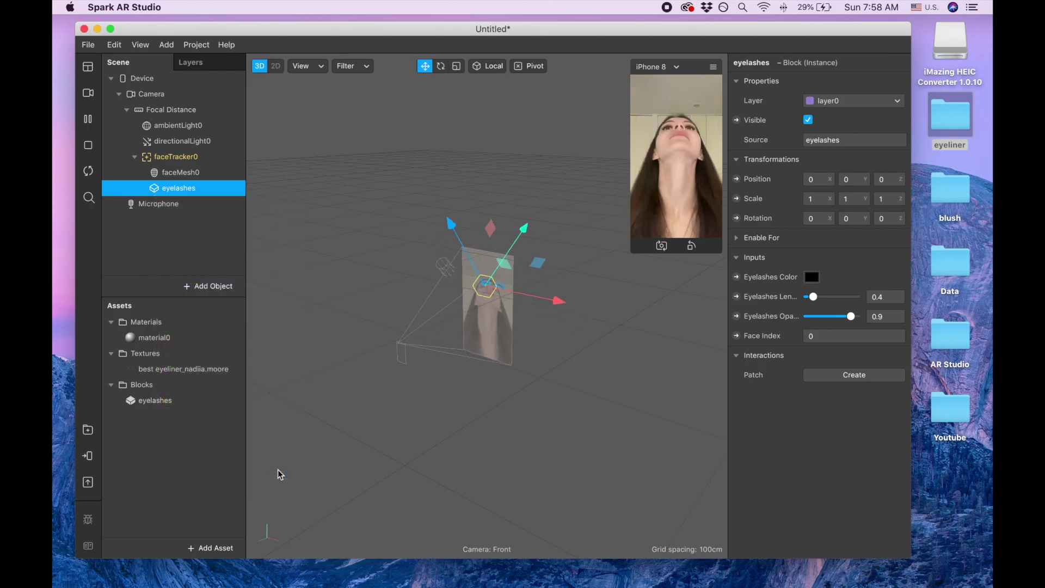
Add faceMesh1 under faceTracker0 and move it directly below faceMesh0
click(175, 157)
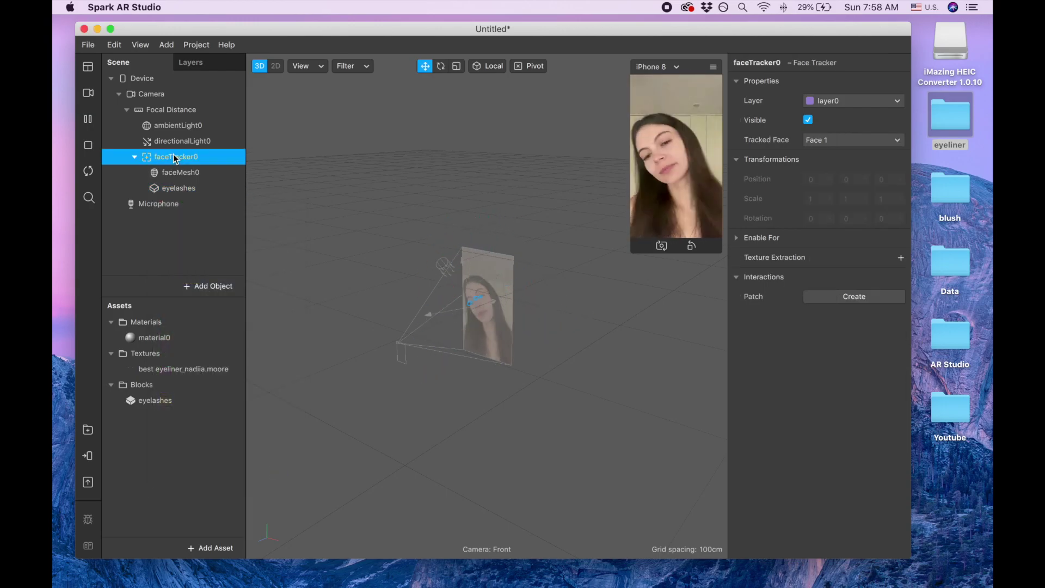
right_click(175, 157)
mouse_move(218, 167)
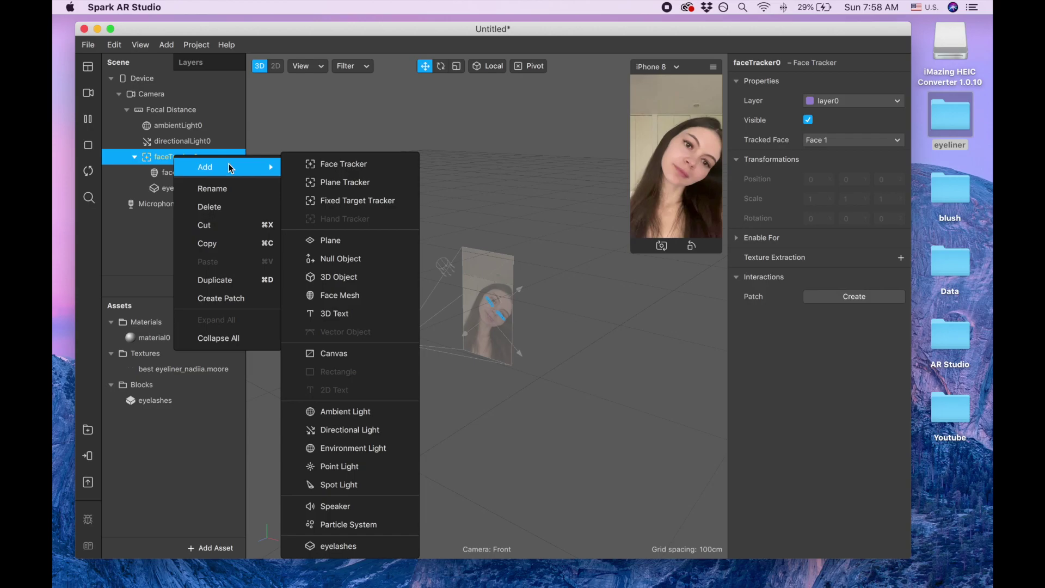
click(343, 295)
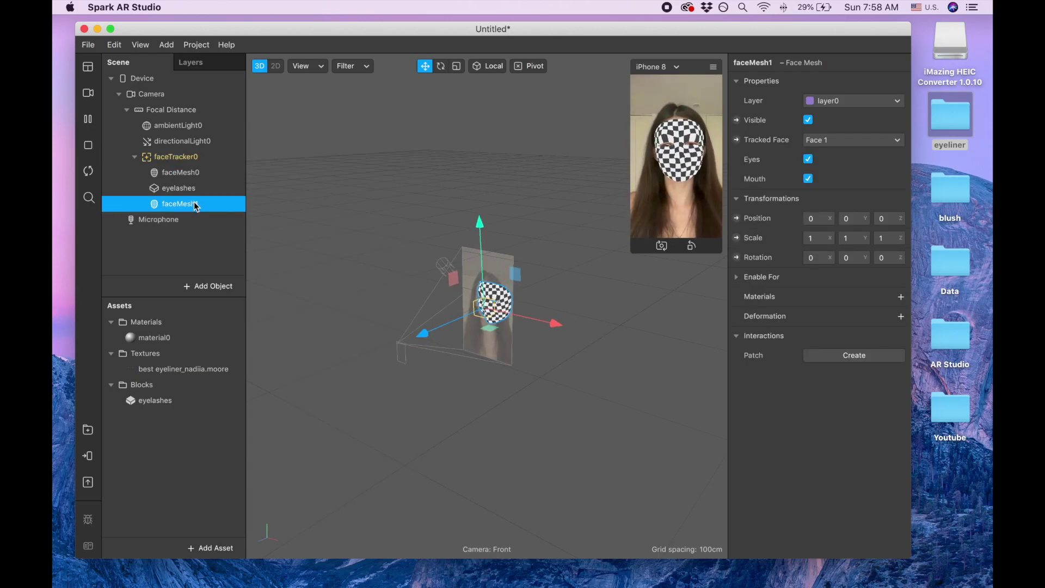
drag(195, 205, 188, 181)
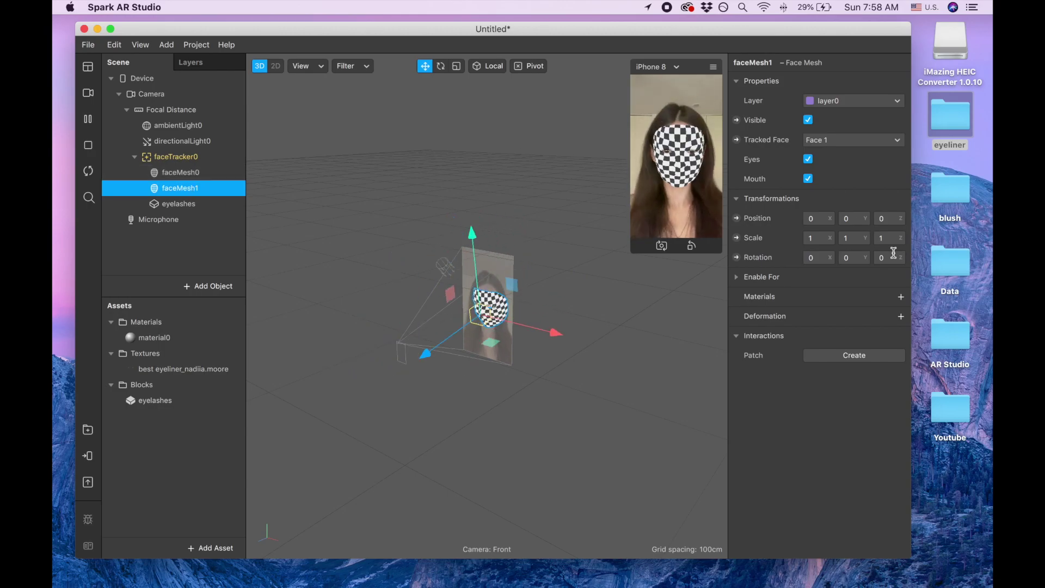
Create a new material1 for faceMesh1 and set its shader type to Flat
click(900, 302)
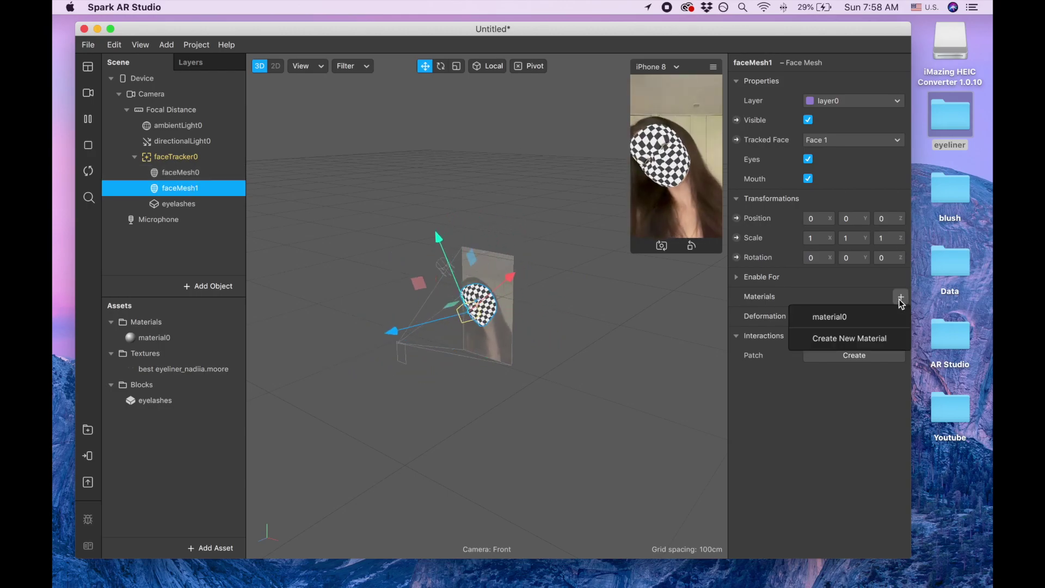
click(875, 337)
click(227, 354)
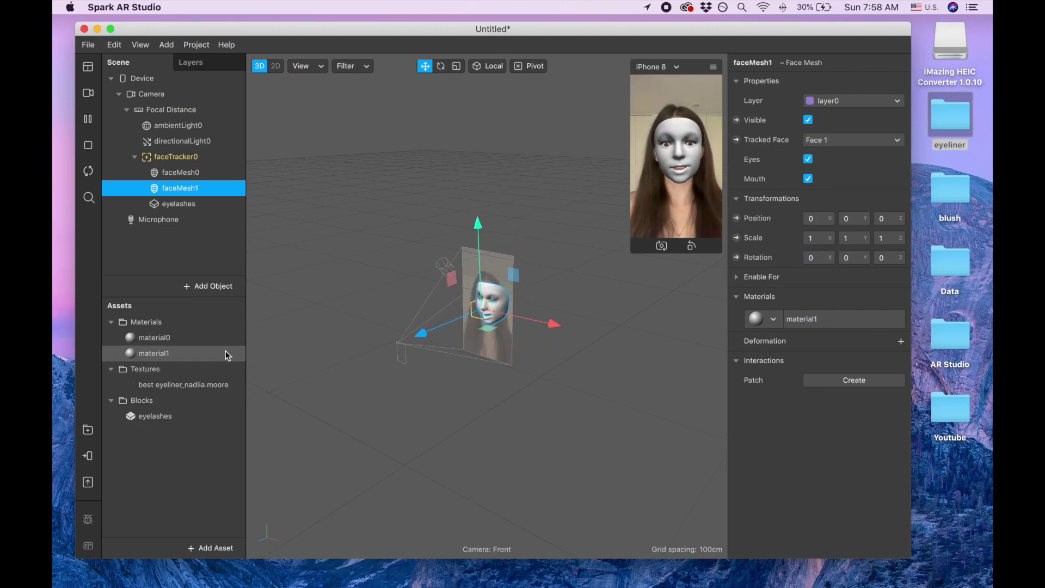
click(844, 83)
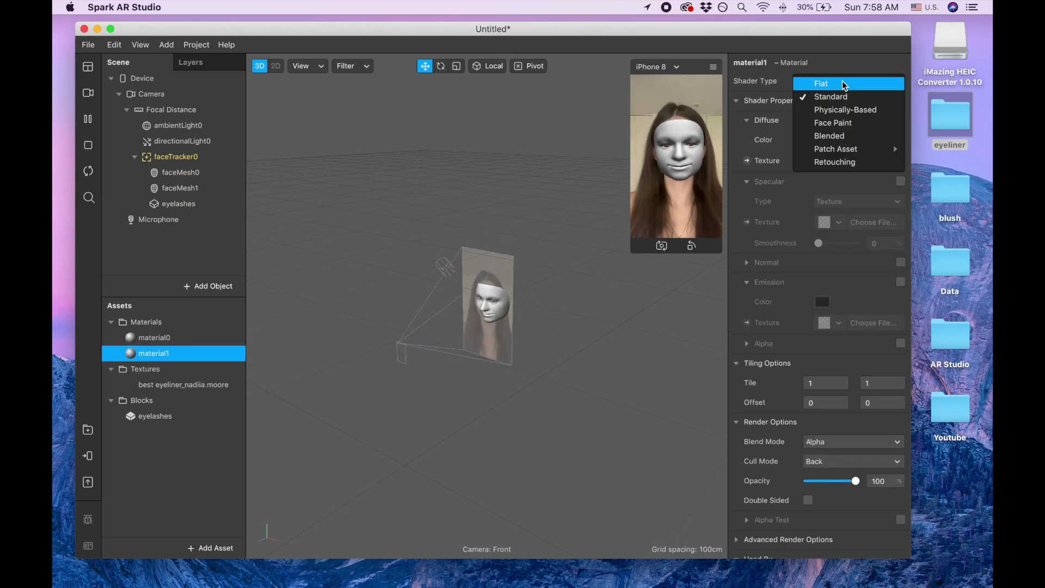
click(843, 85)
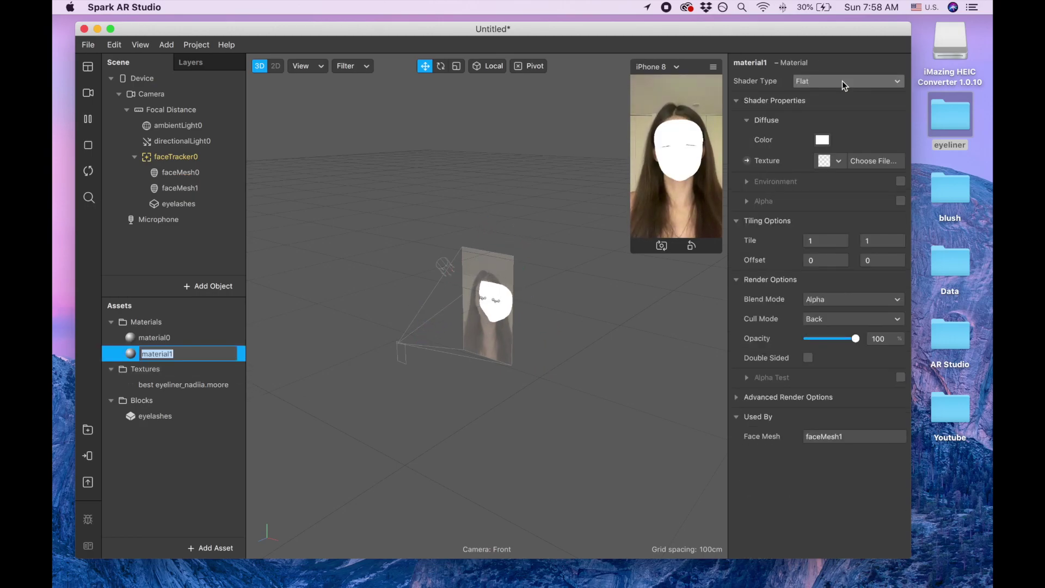
Apply the eyeliner texture to material1 and tint it black after trying blue and brown
click(839, 162)
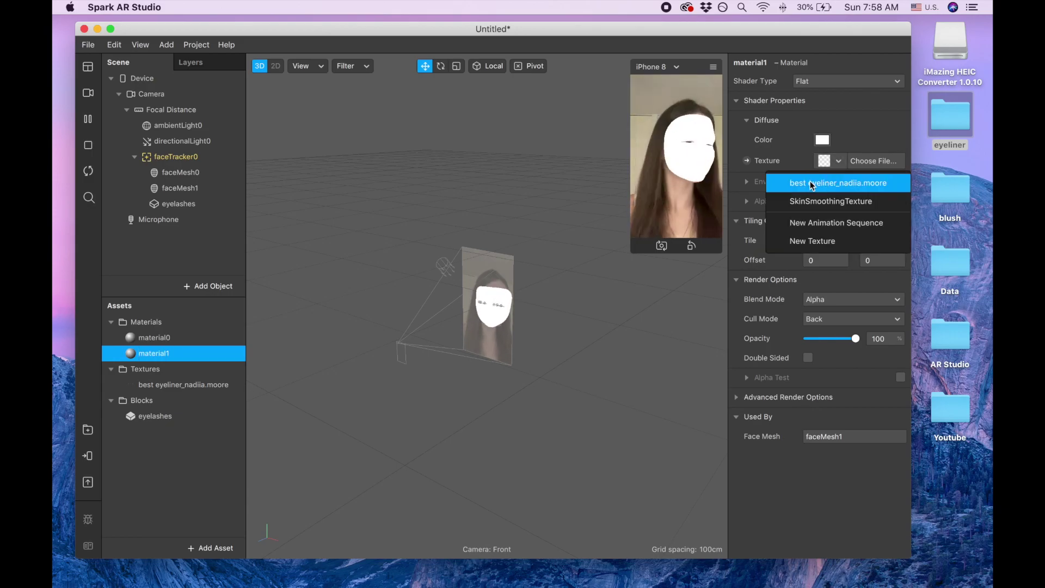
click(847, 191)
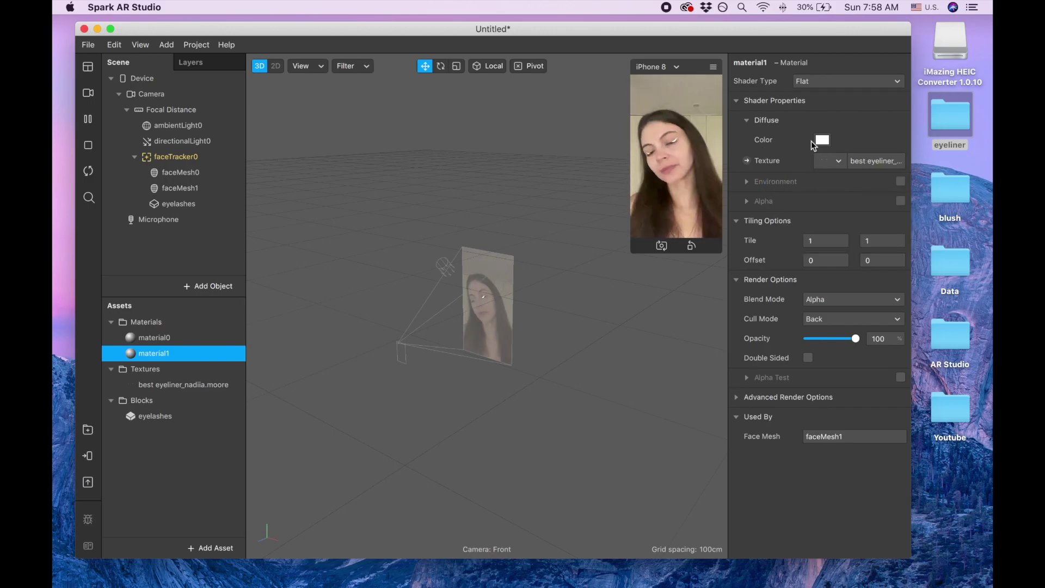
click(822, 140)
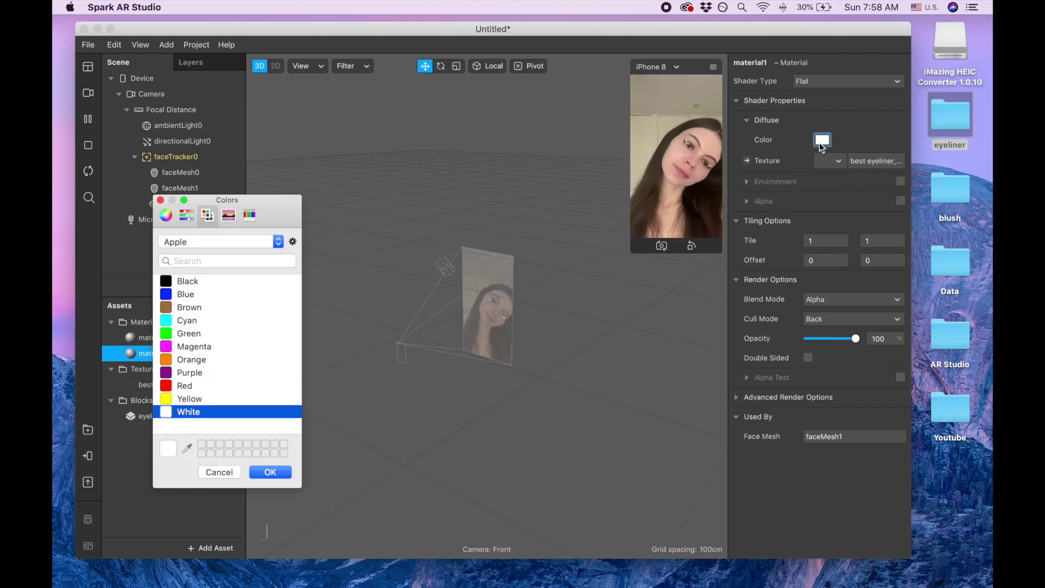
click(199, 281)
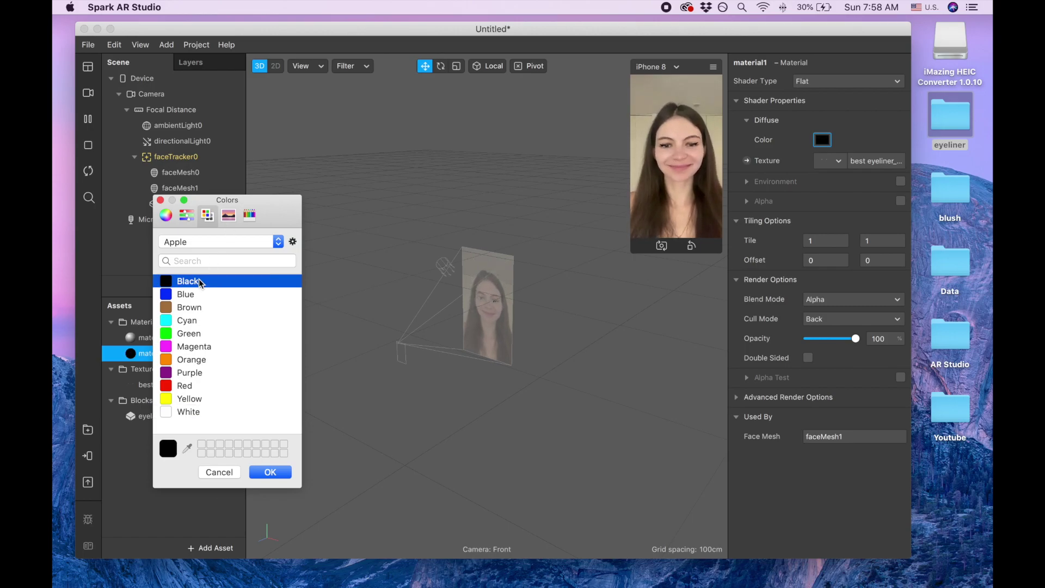
click(200, 296)
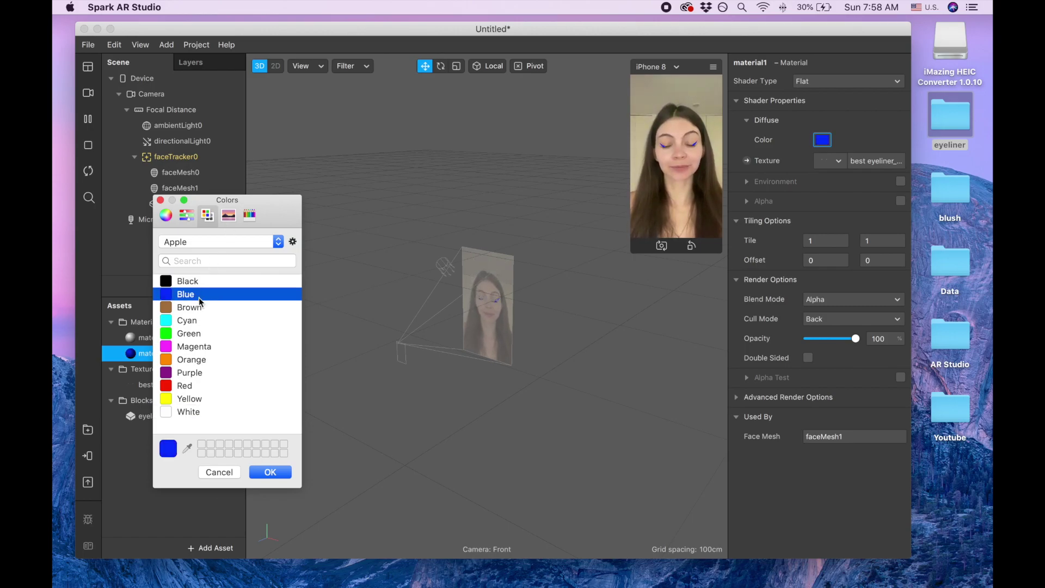
click(201, 309)
click(194, 283)
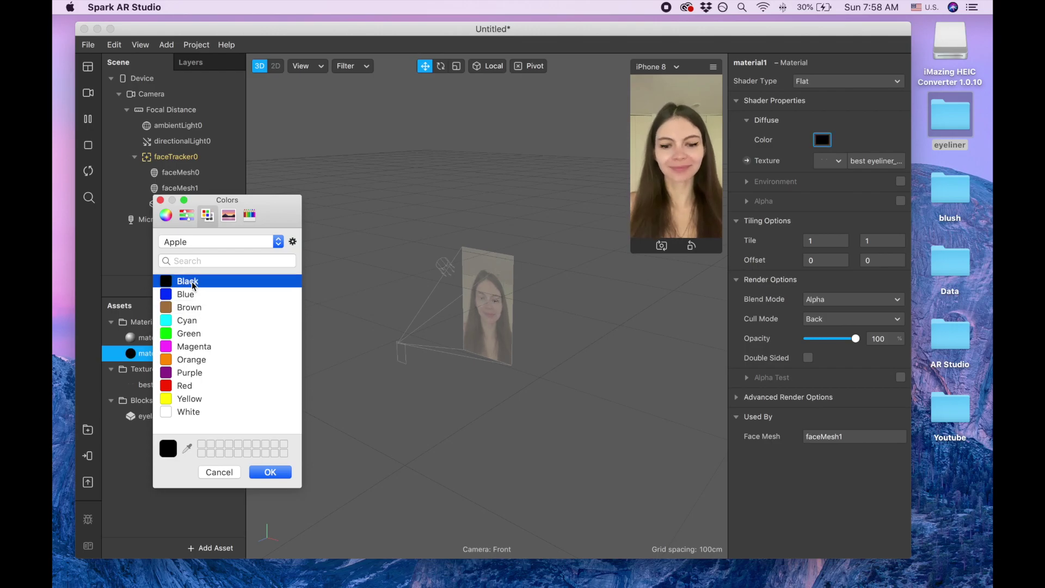
Confirm the black colour and set material1's opacity to 50
click(265, 472)
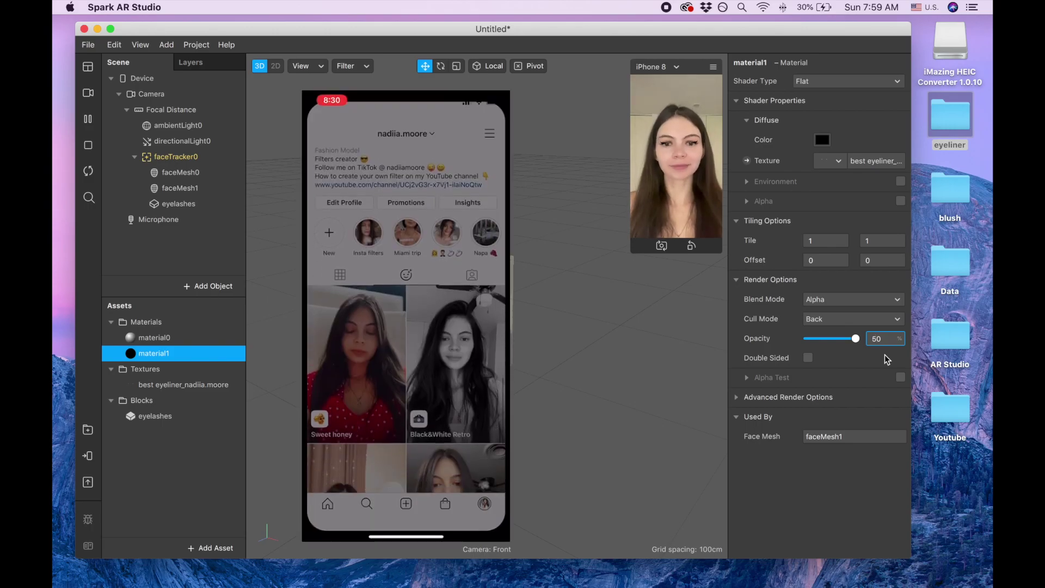
key(Return)
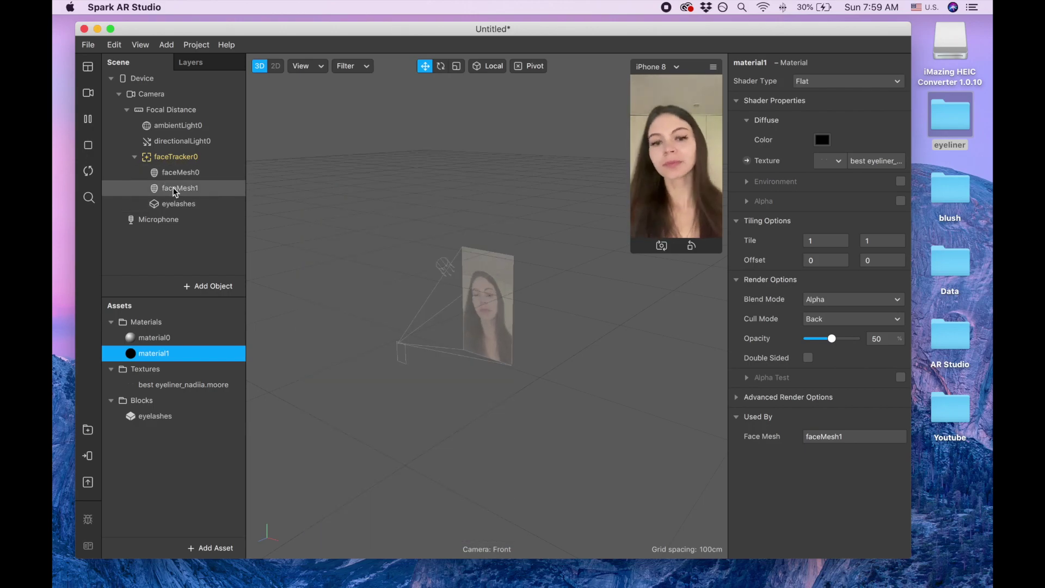
Select faceMesh1 and expand the simulator preview to inspect the black eyeliner wings
click(174, 189)
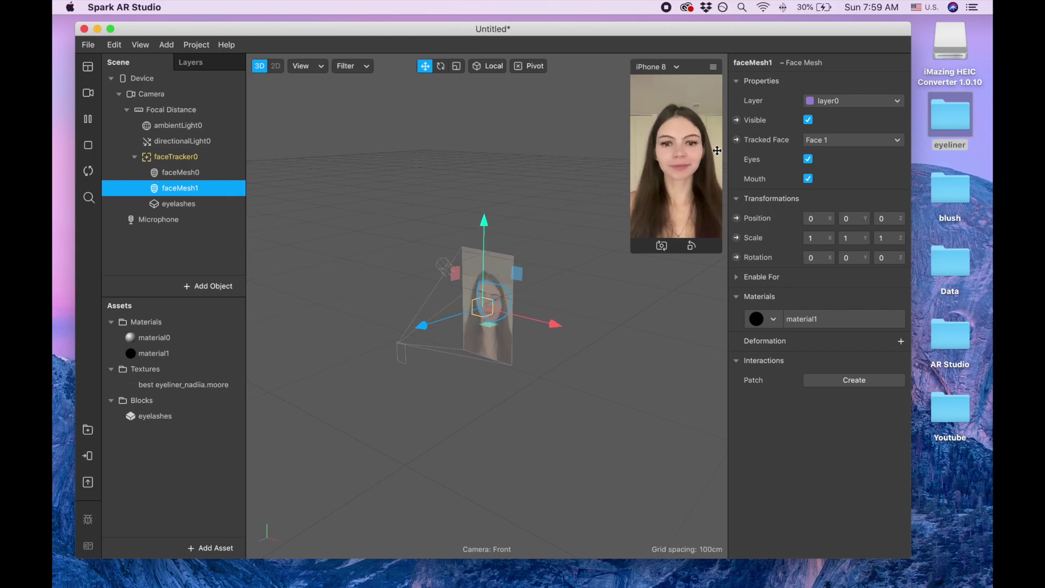
click(636, 258)
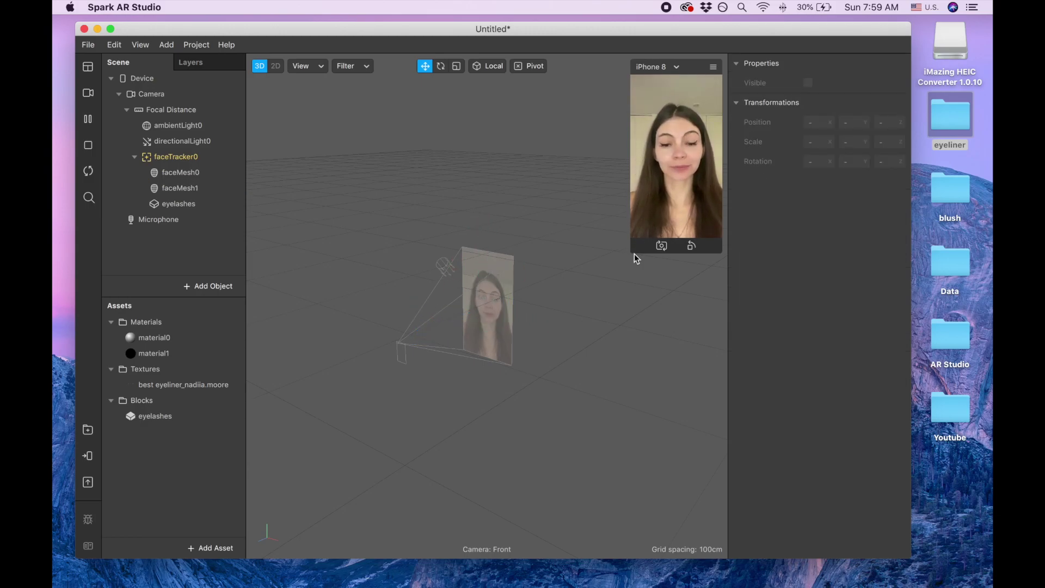
click(167, 189)
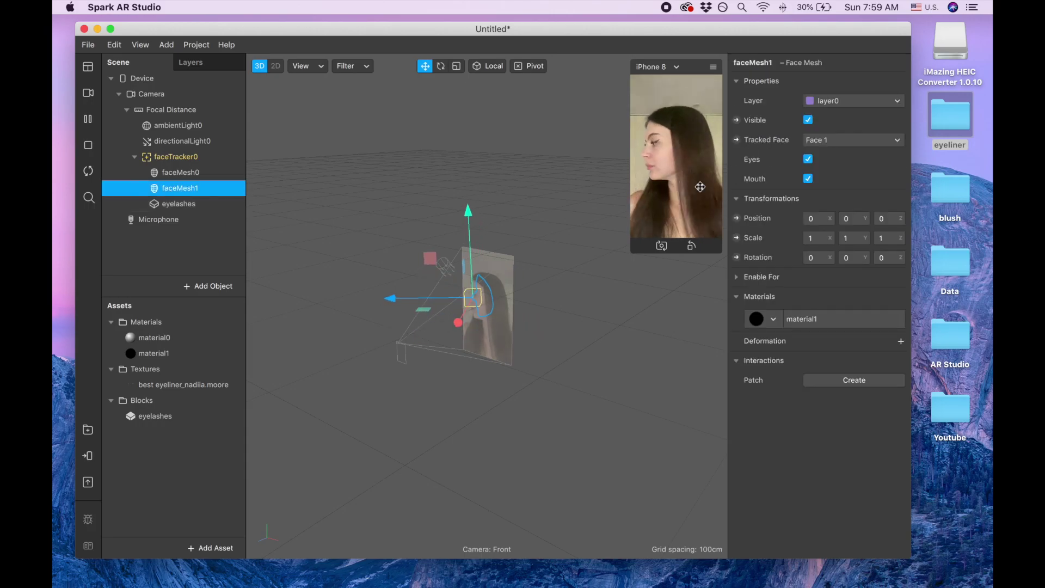
click(634, 250)
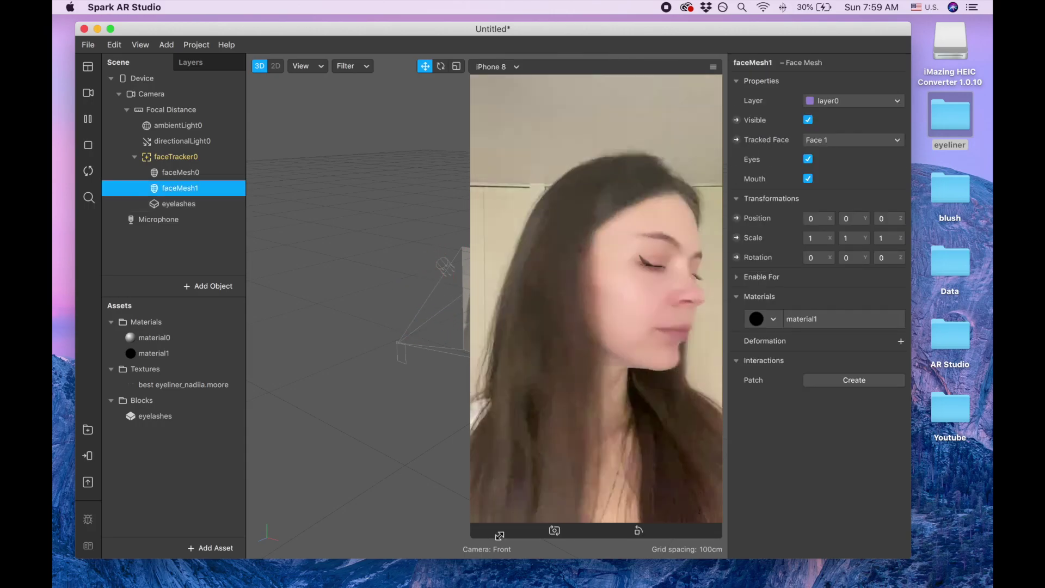